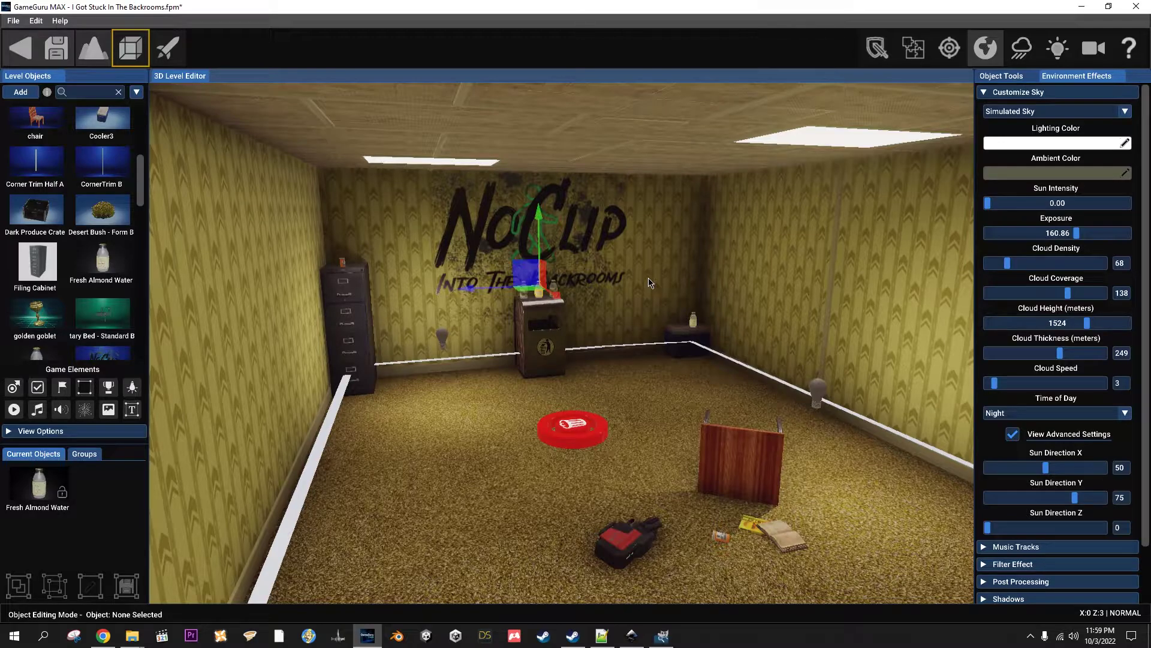
Step: Inspect the trash bin's behaviour, then select Cooler3 on the side table
left_click(543, 342)
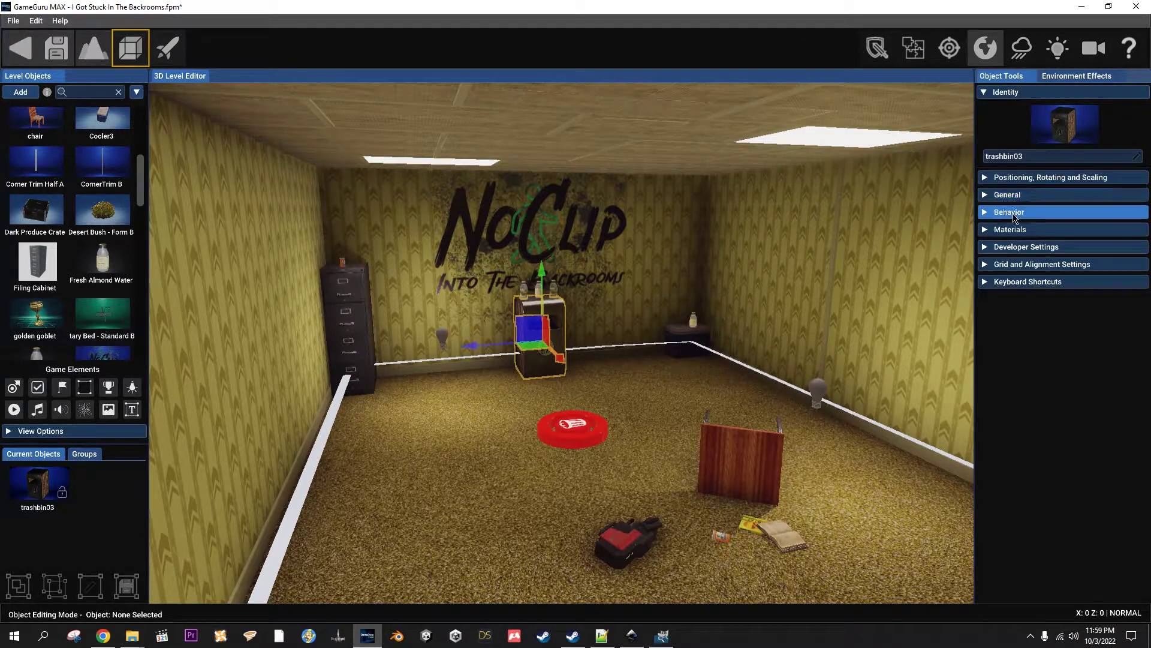
left_click(1031, 211)
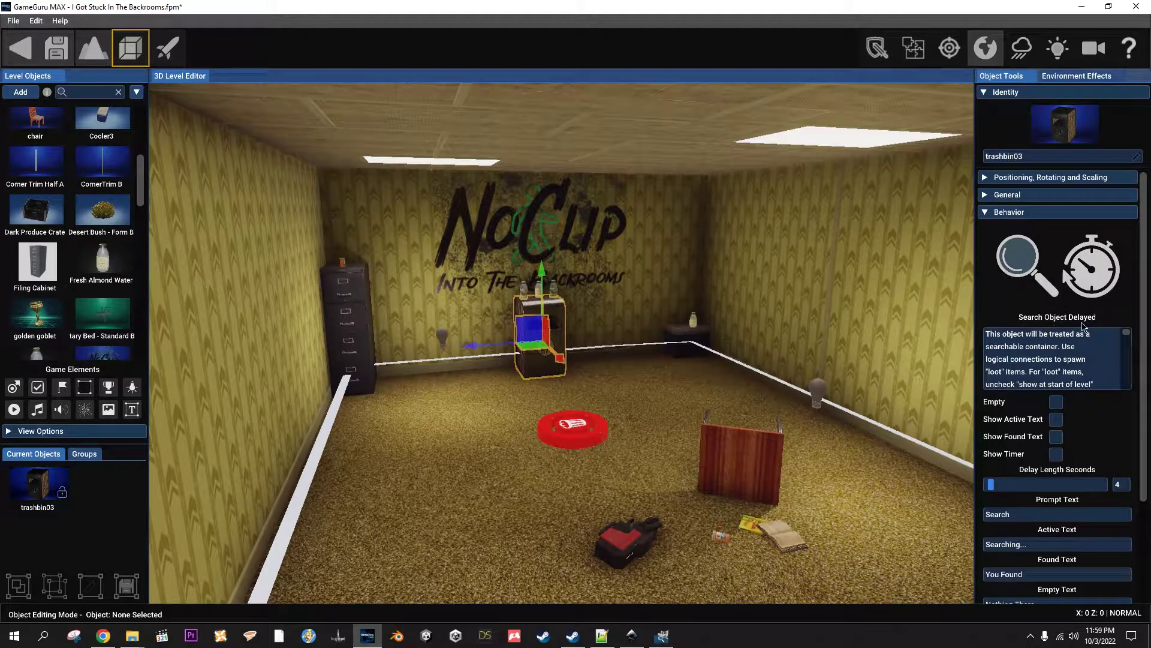
left_click(684, 335)
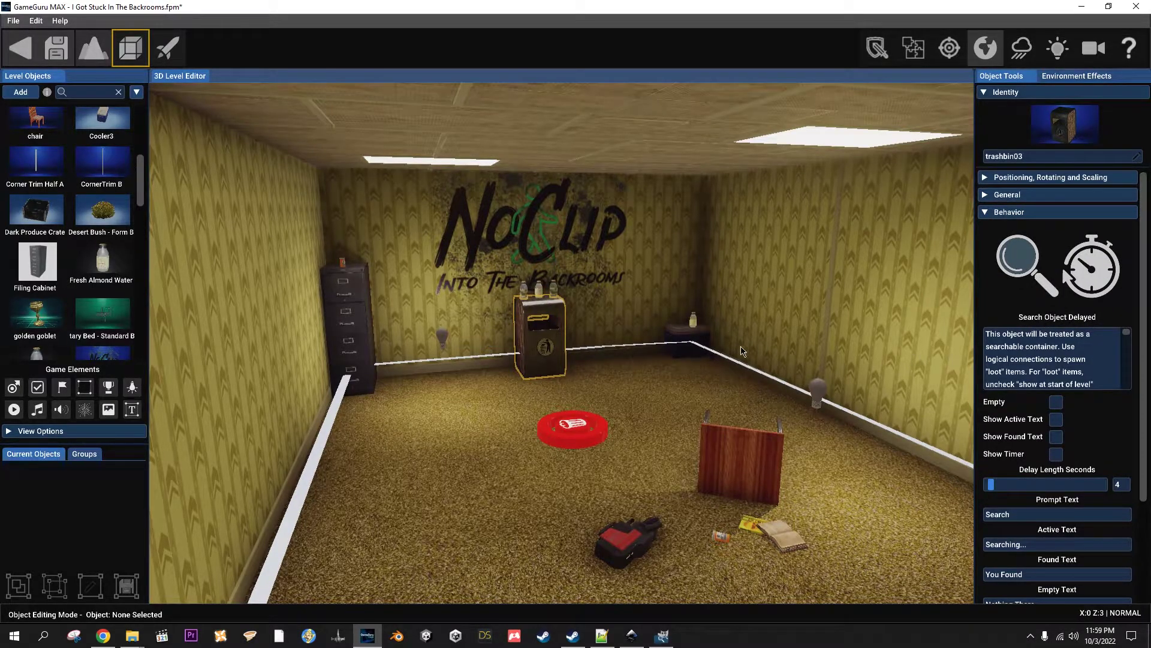
left_click(672, 335)
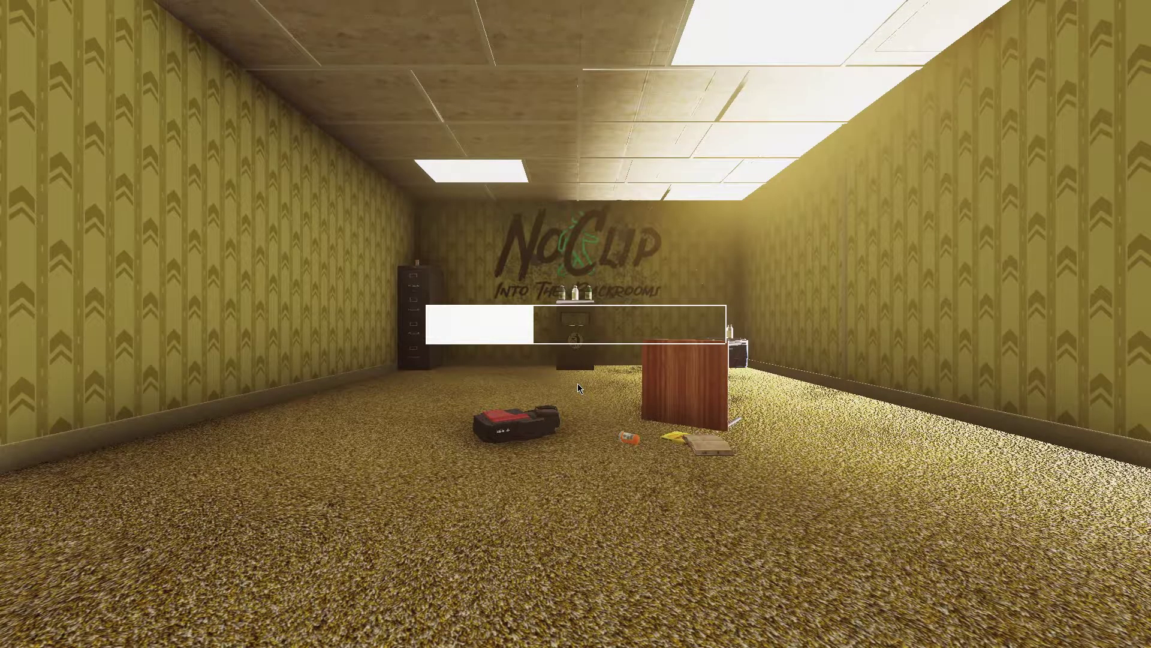
Step: Walk to the blue cooler in test play and pick up the almond water bottle
key("w")
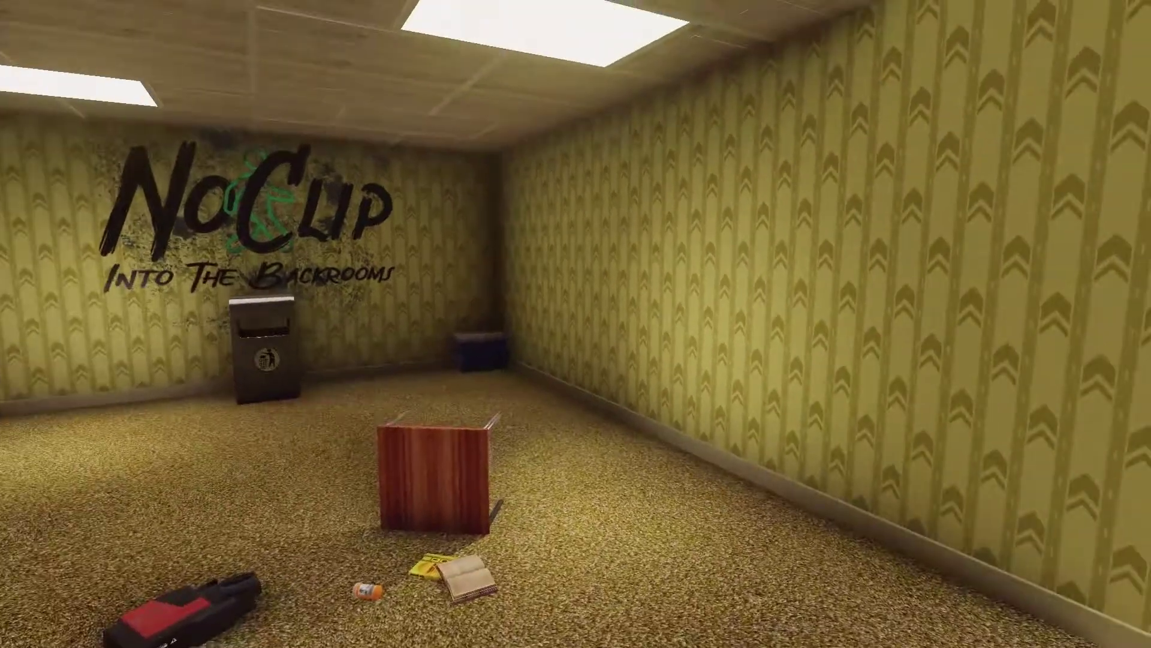
key("w")
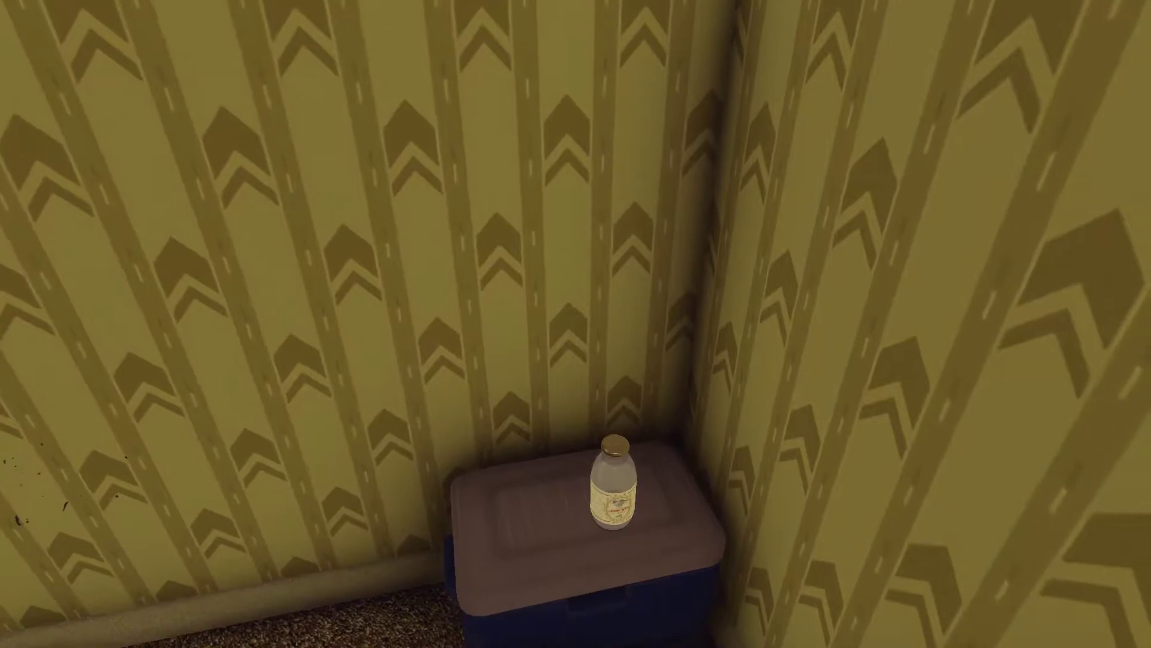
key("e")
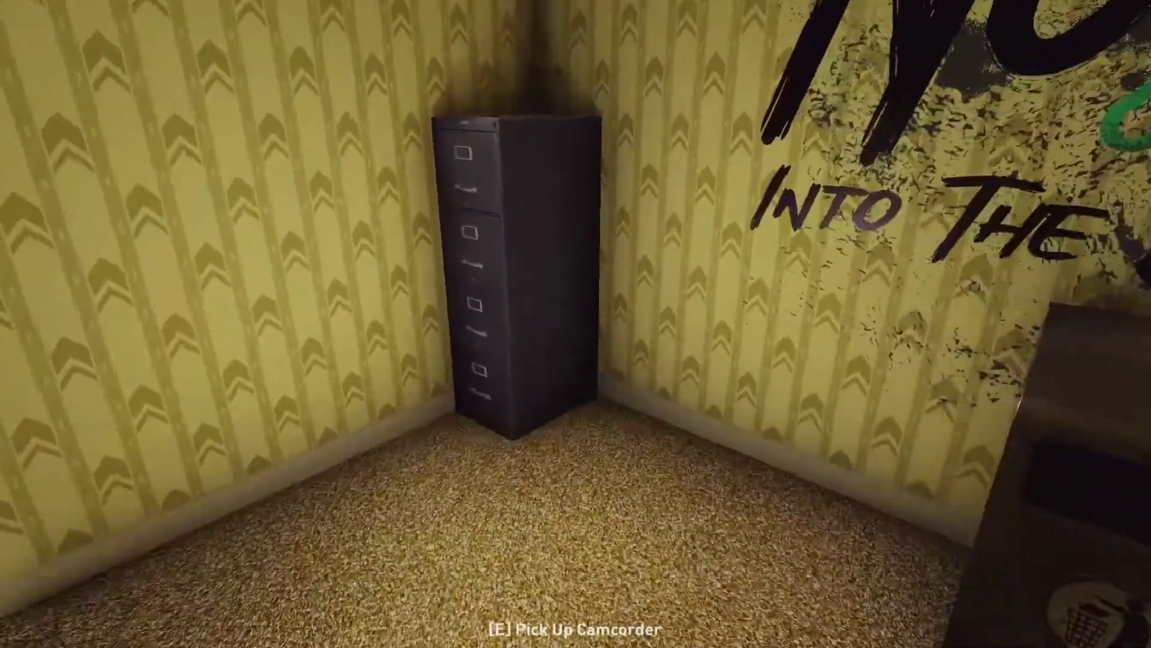
Step: Walk up to the corner filing cabinet, then back away from it
key("w")
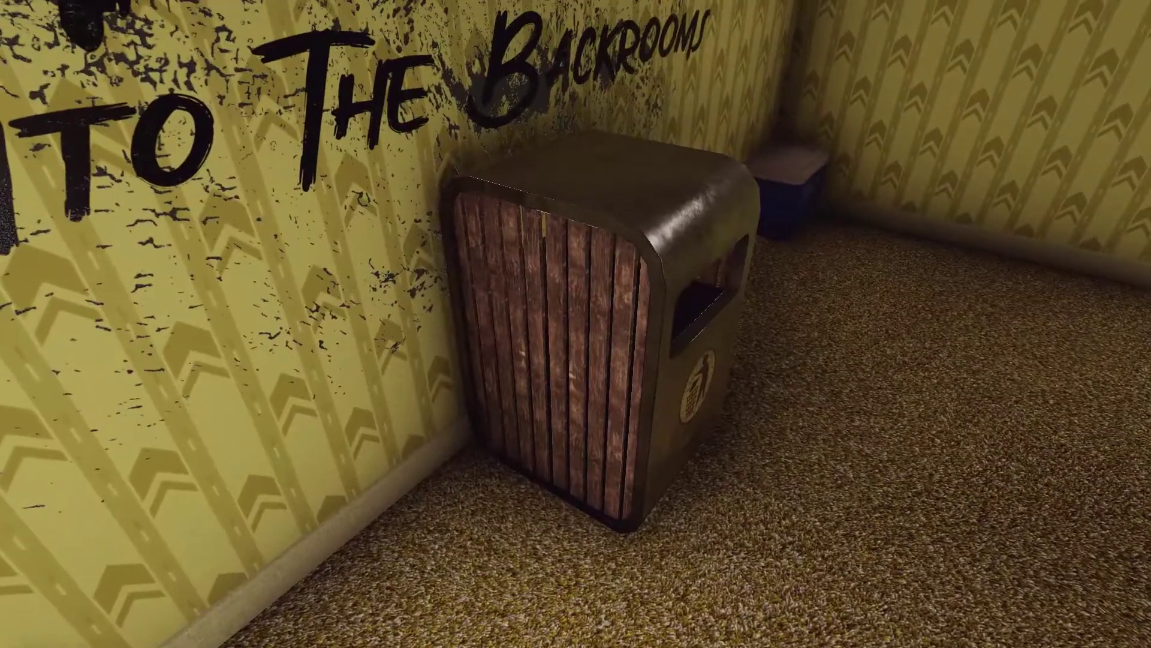
key("s")
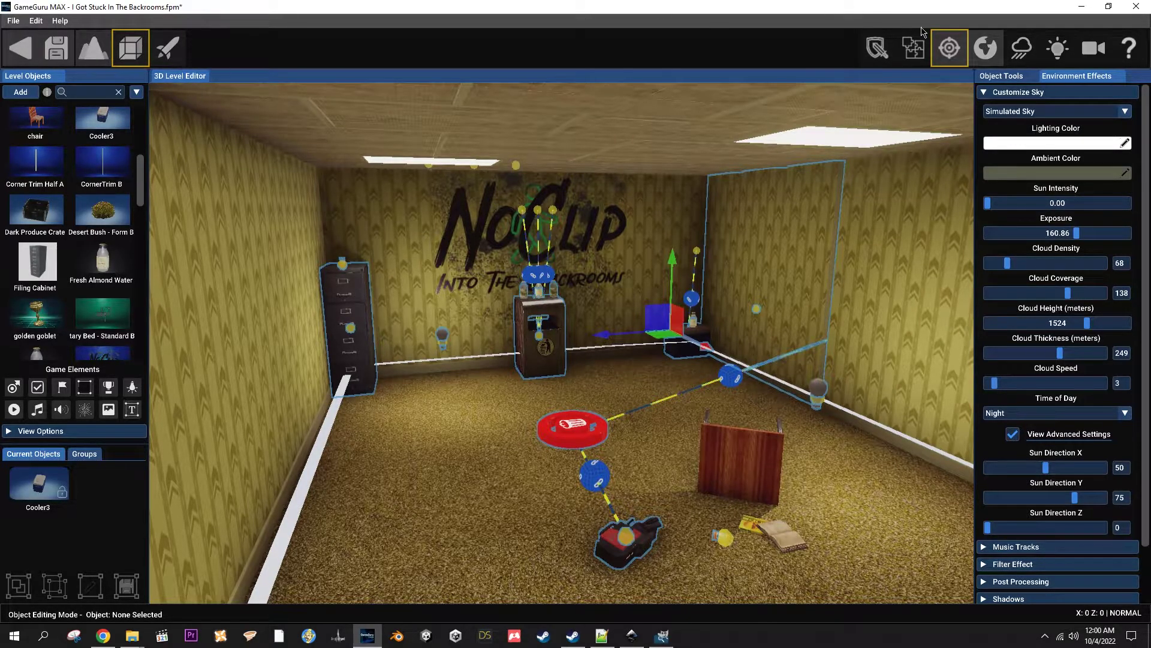
Step: Hide the editor markers and inspect the almond water bottle's General settings
left_click(949, 48)
left_click(537, 292)
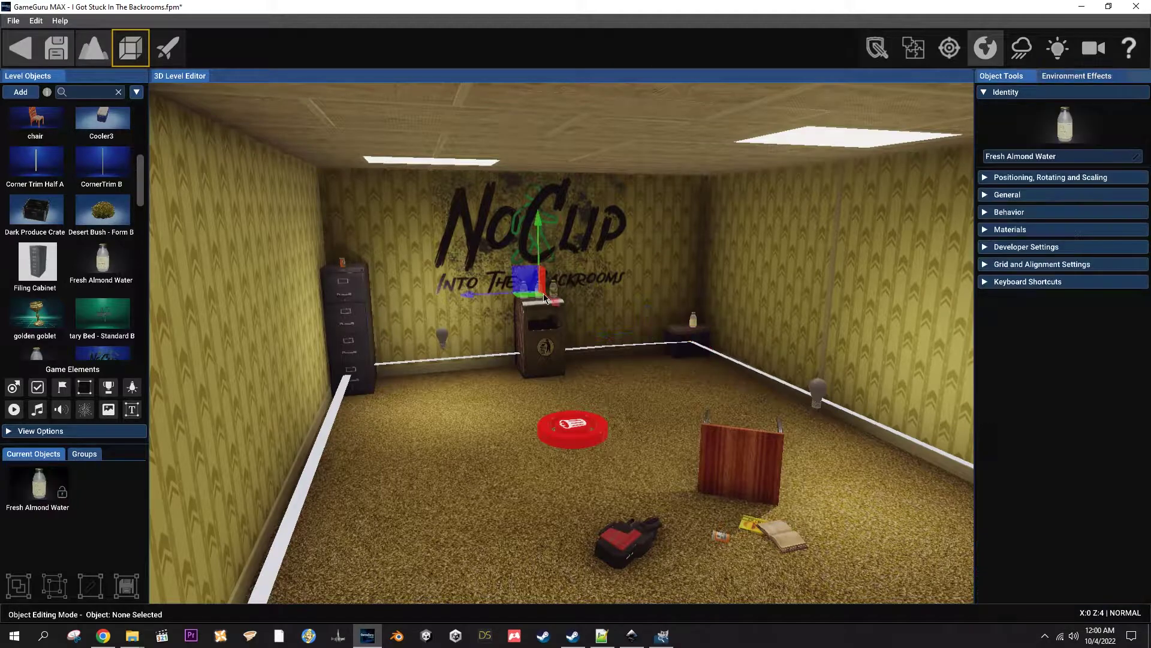
left_click(999, 200)
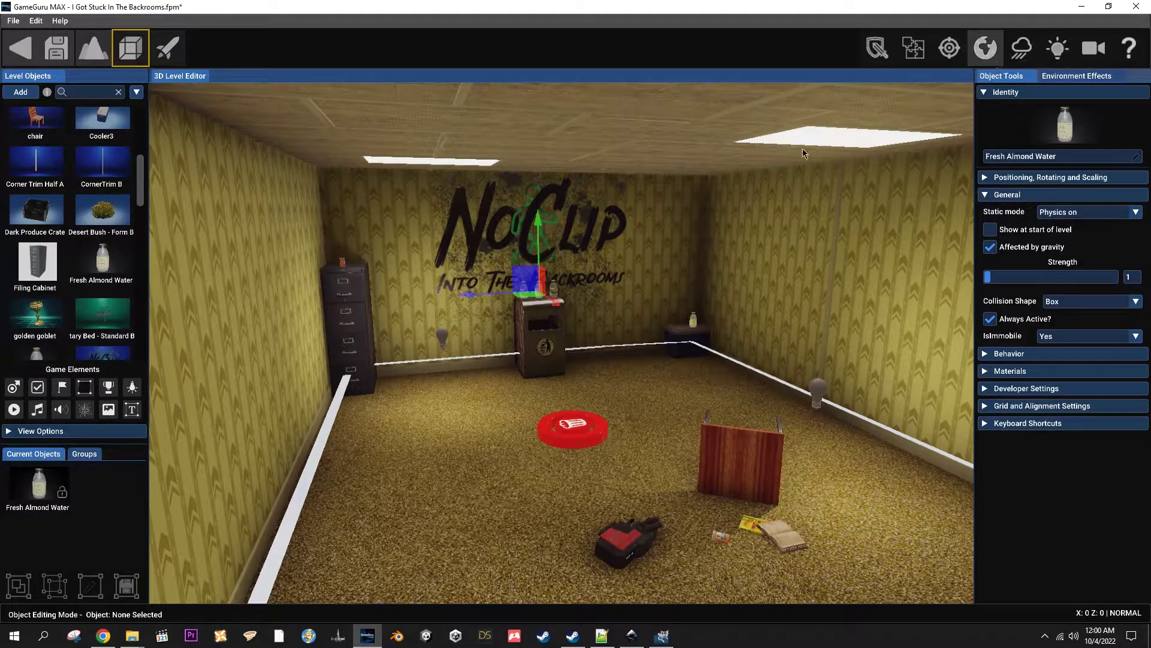
Step: Select Cooler3 and show its Search Object behaviour settings
left_click(699, 337)
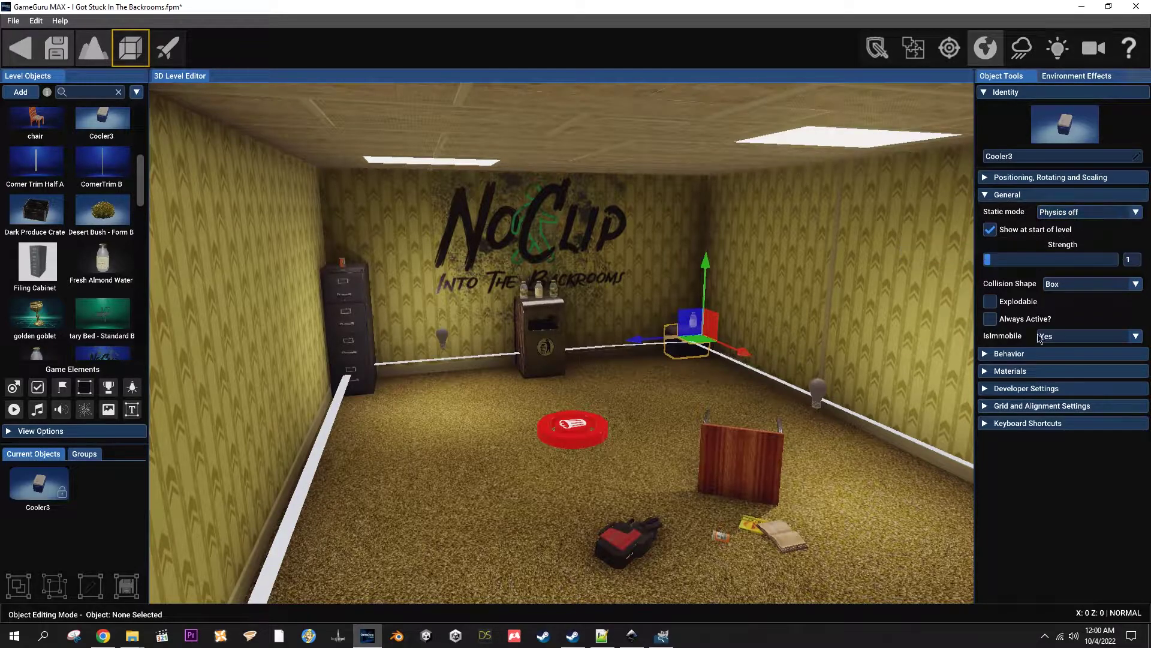
left_click(1020, 353)
scroll(1055, 312, "down", 1)
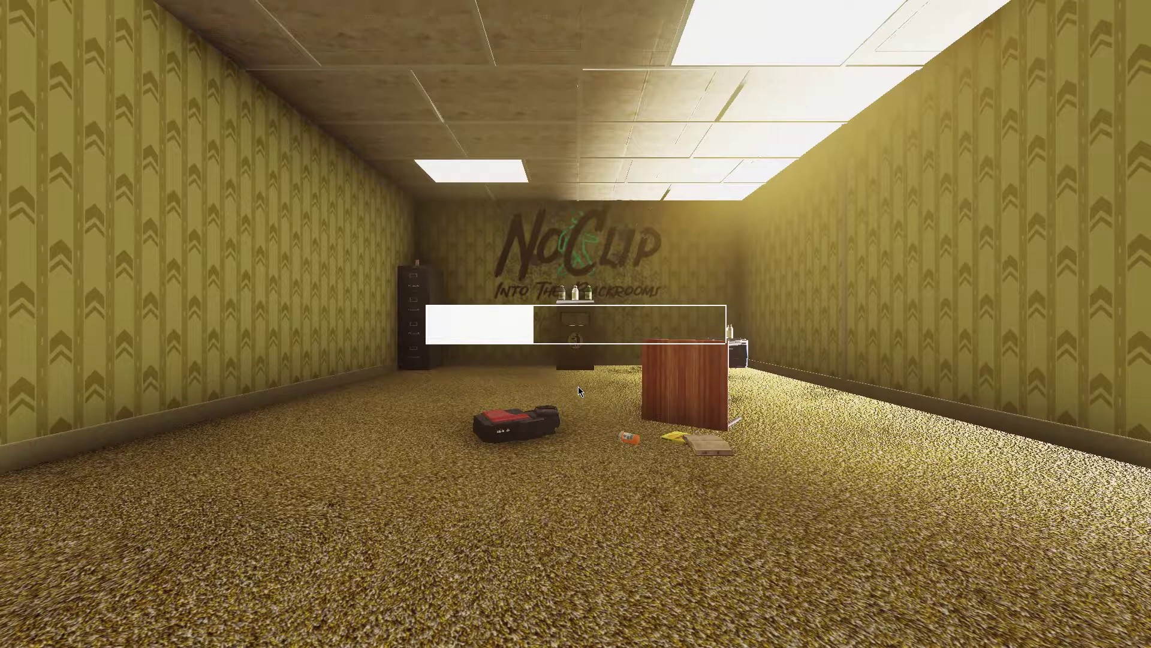
Step: Walk to the cooler, search it to get 'Nothing There...', then exit the test
key("w")
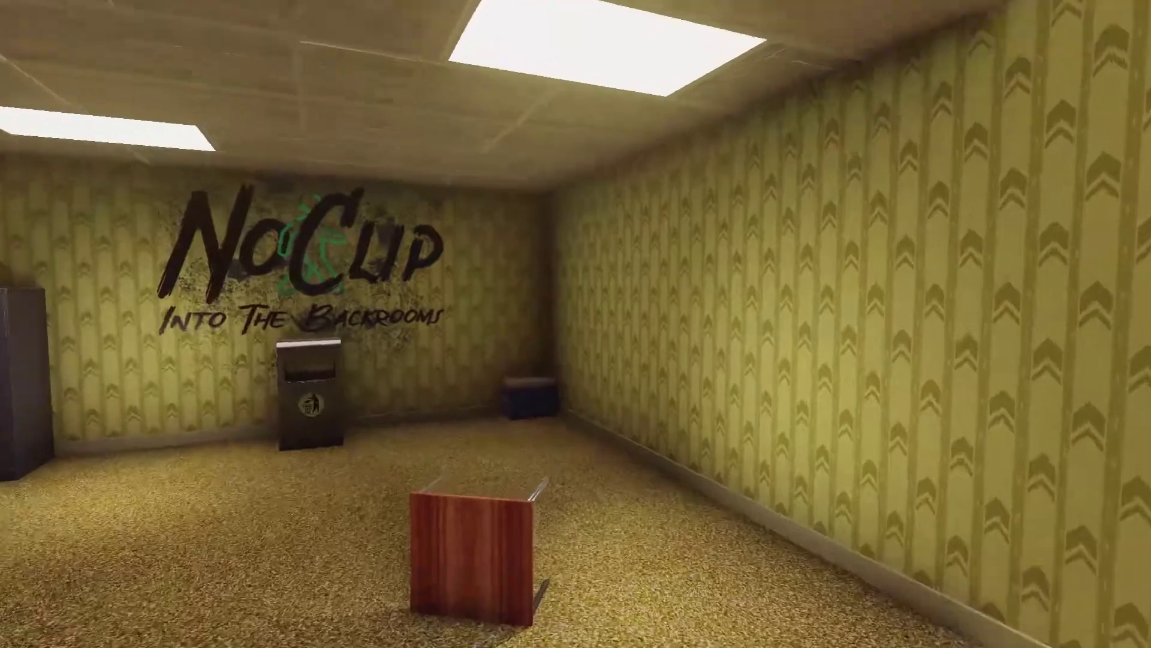
key("w")
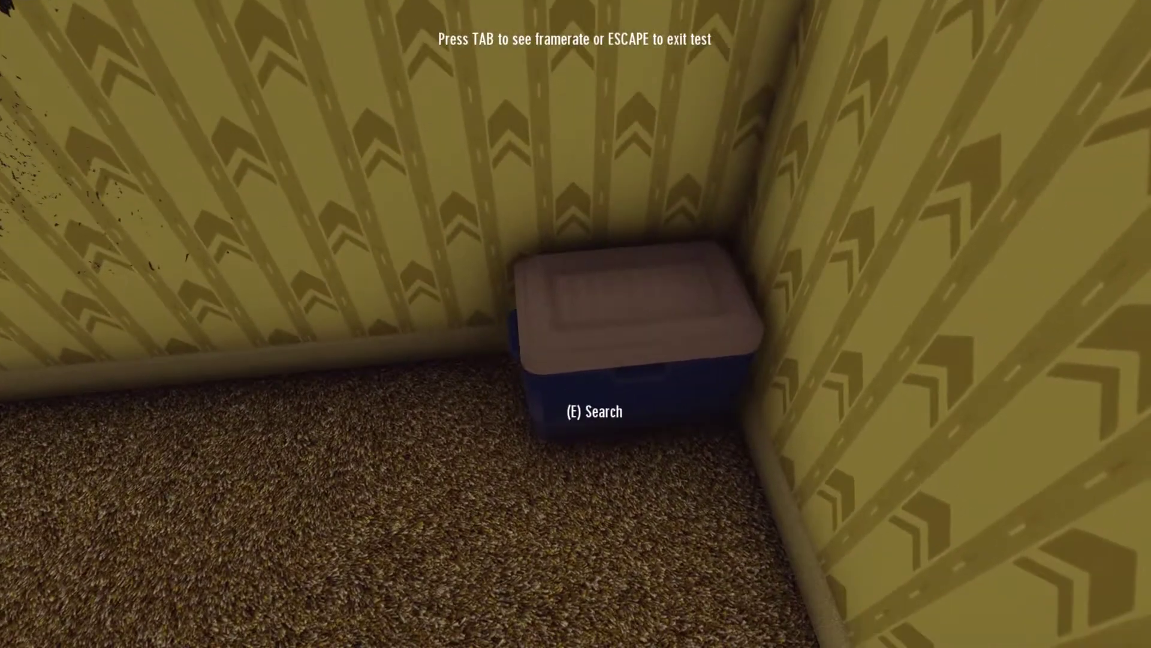
key("e")
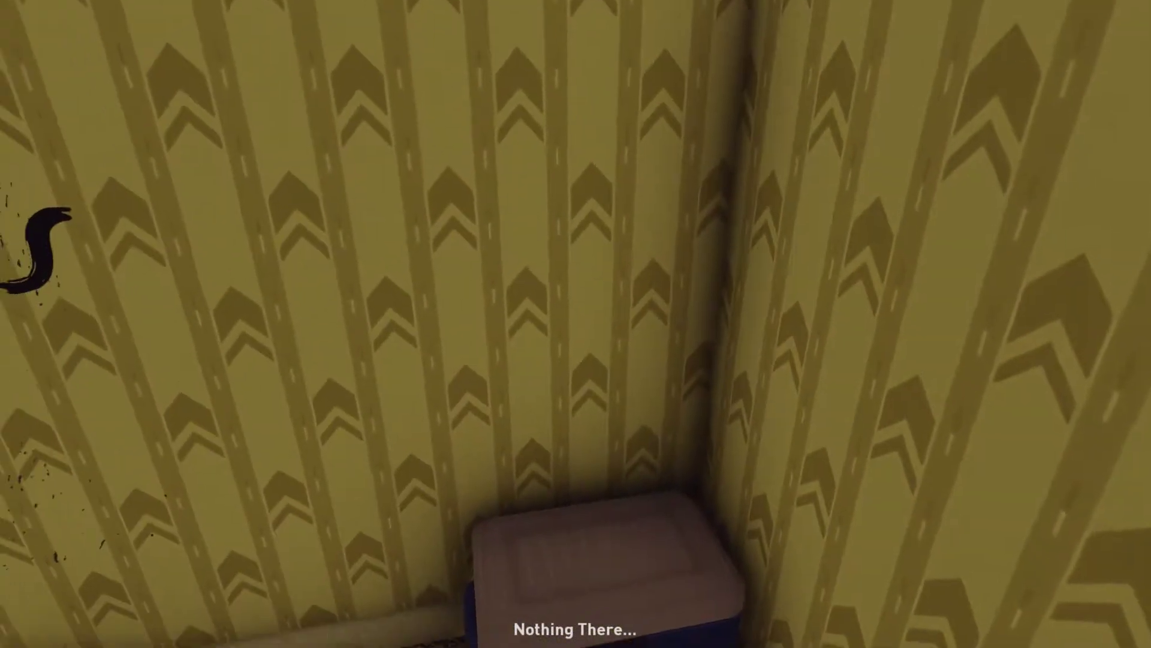
key("s")
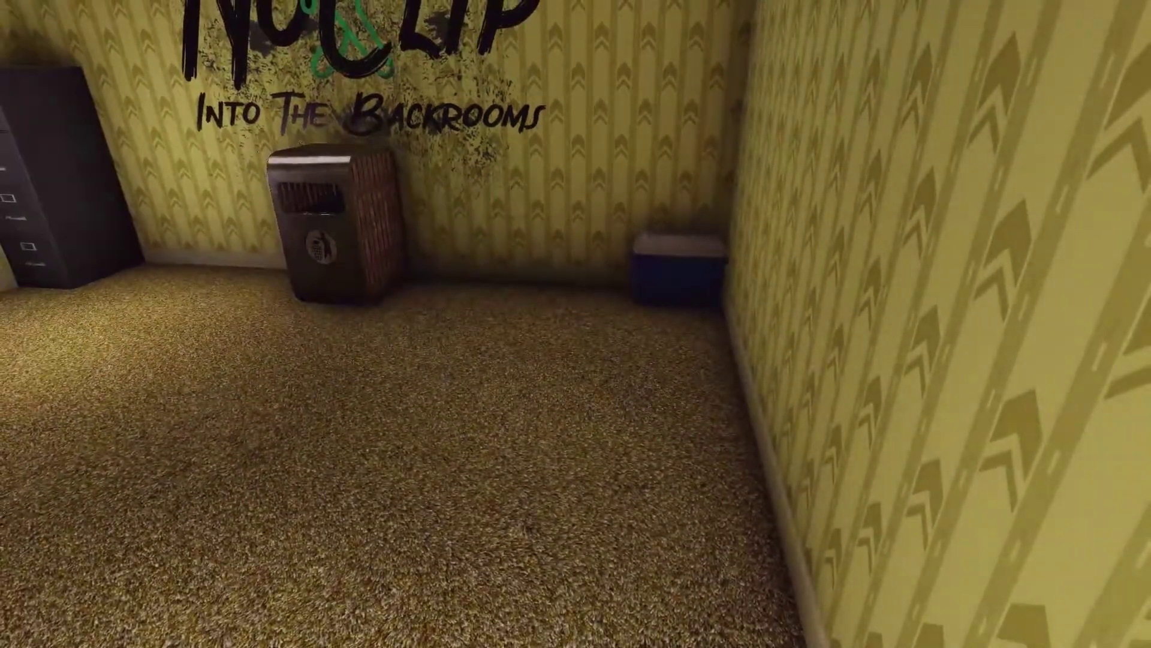
key("Escape")
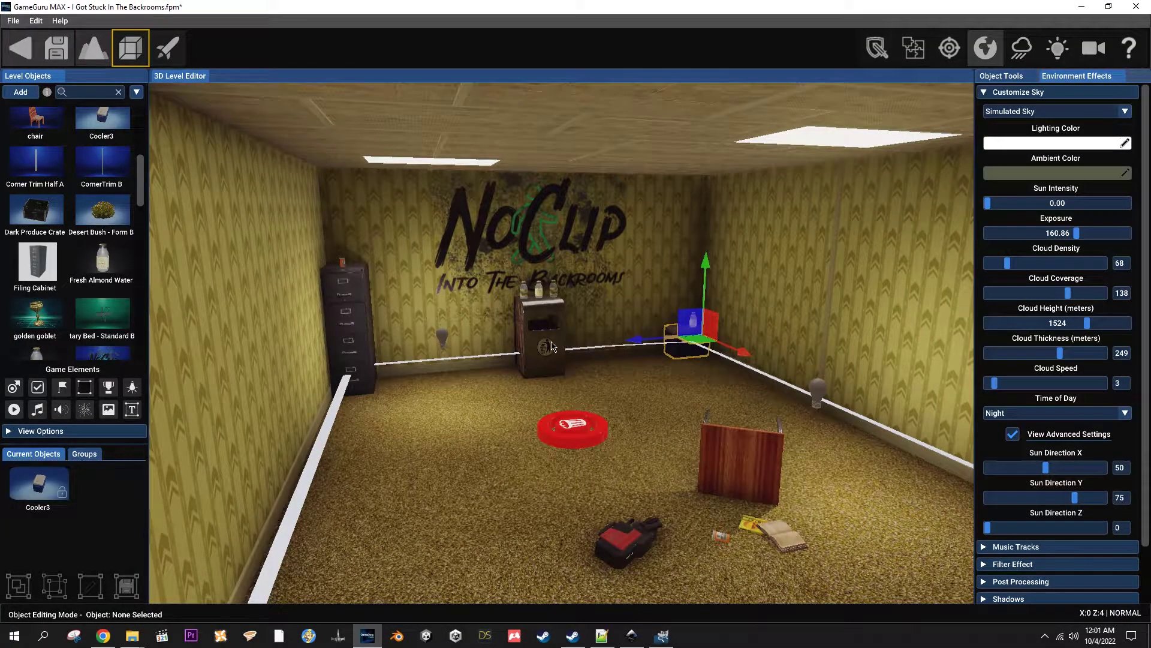
Step: Select Cooler3, close the environment effects panel and show its search behaviour
left_click(560, 342)
left_click(689, 339)
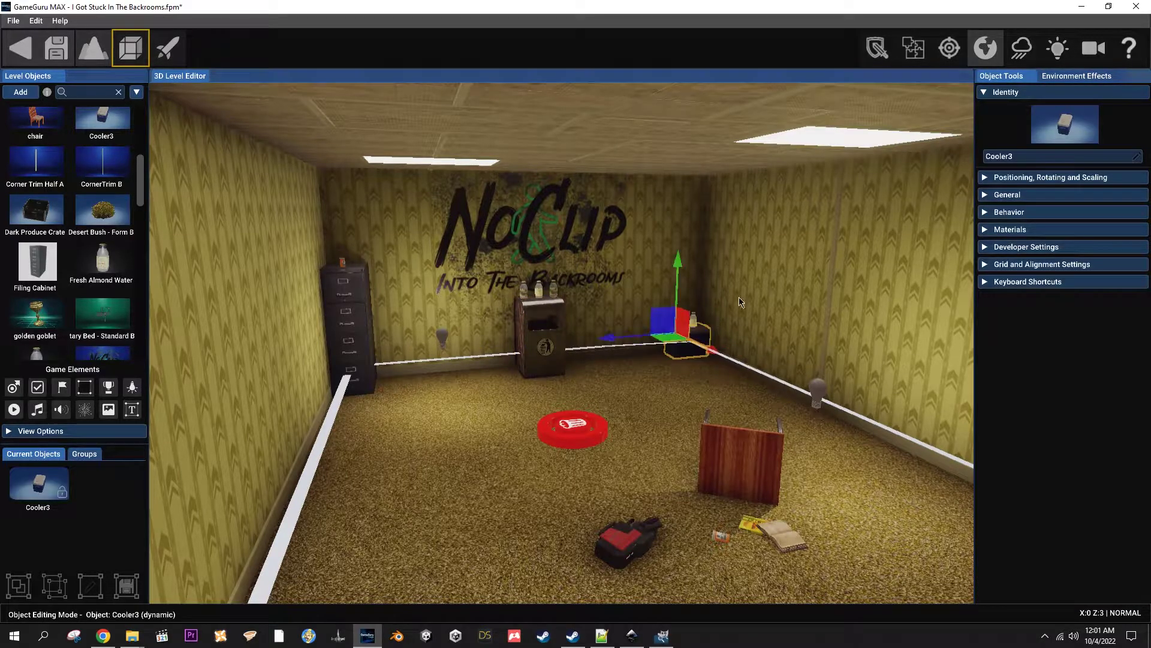
left_click(974, 57)
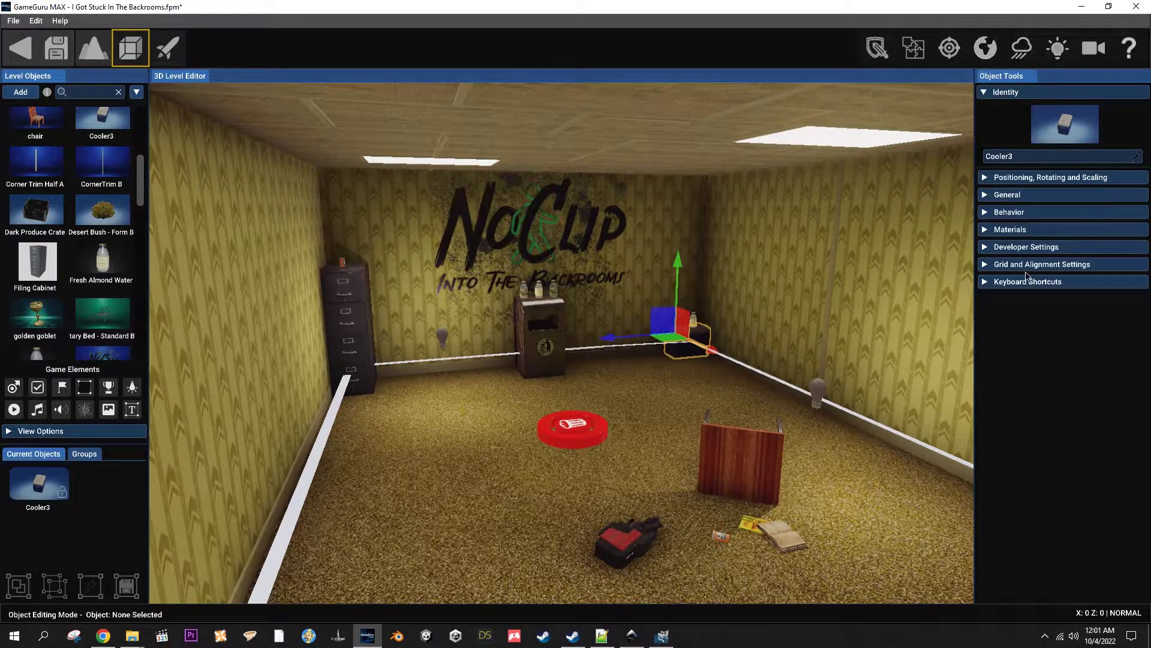
left_click(1013, 212)
scroll(1013, 420, "down", 1)
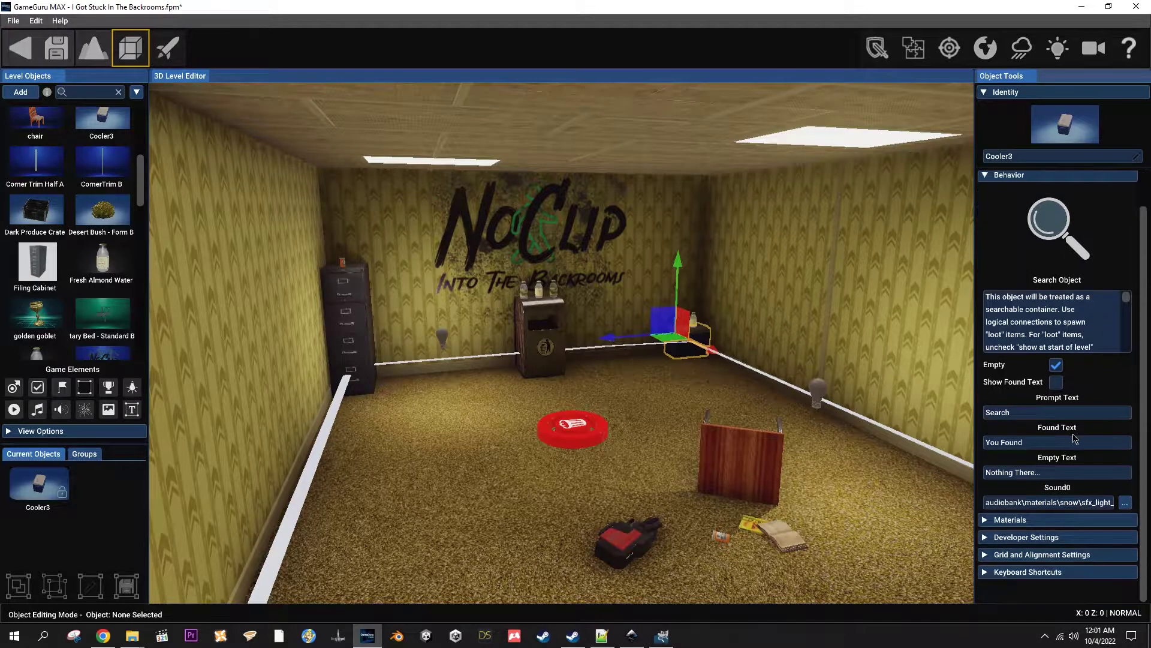
Step: Untick Empty on the cooler and place the caret in the Found Text field
left_click(1057, 364)
left_click(1019, 442)
left_click(1035, 440)
Step: Review the cooler's Prompt and Empty Text, toggle Empty, then select the trash bin and test
double_click(1009, 413)
left_click(1050, 471)
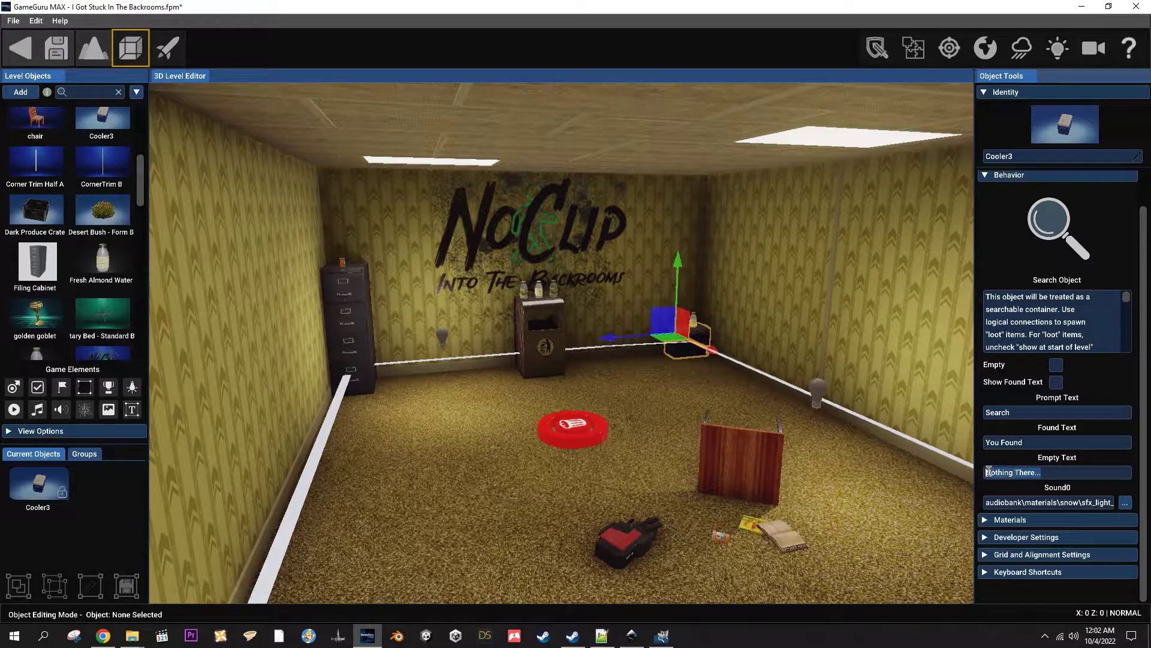
left_click(1057, 366)
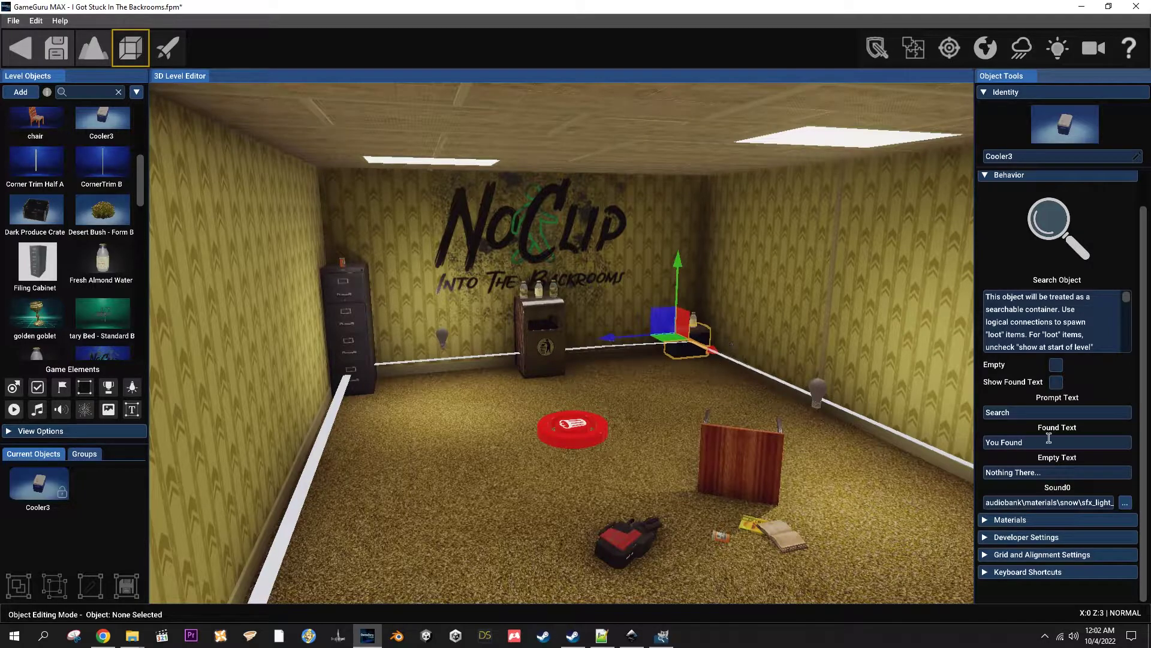
left_click(550, 348)
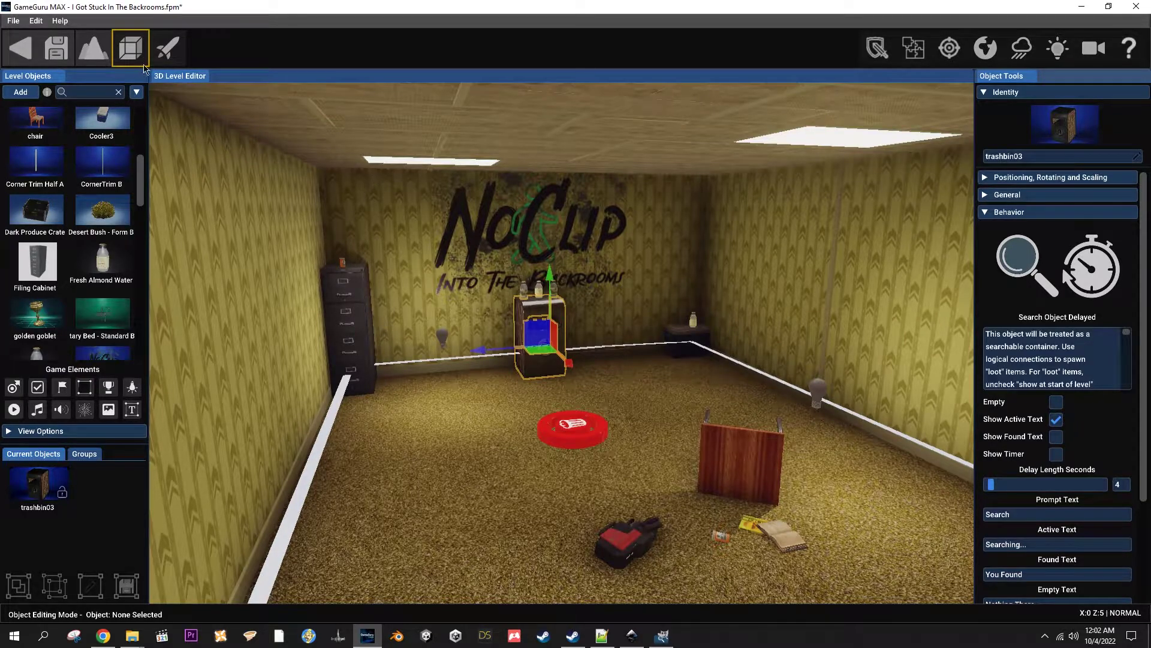
left_click(167, 48)
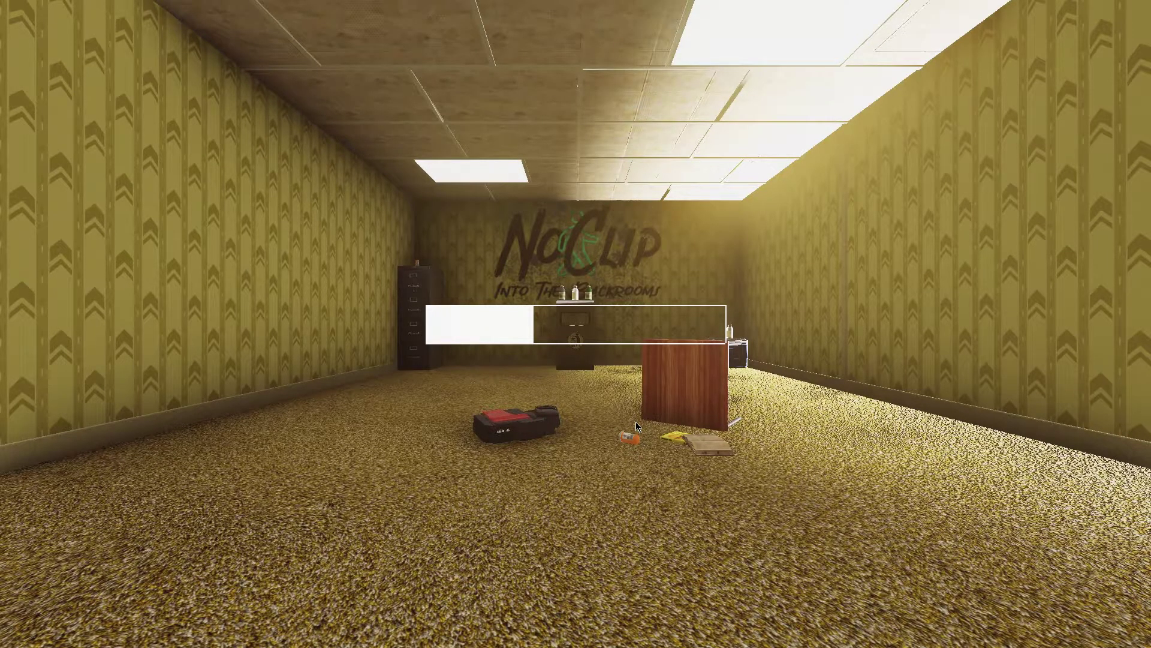
Step: Walk to the trash bin to see the spawned almond water bottles, then exit the test
key("w")
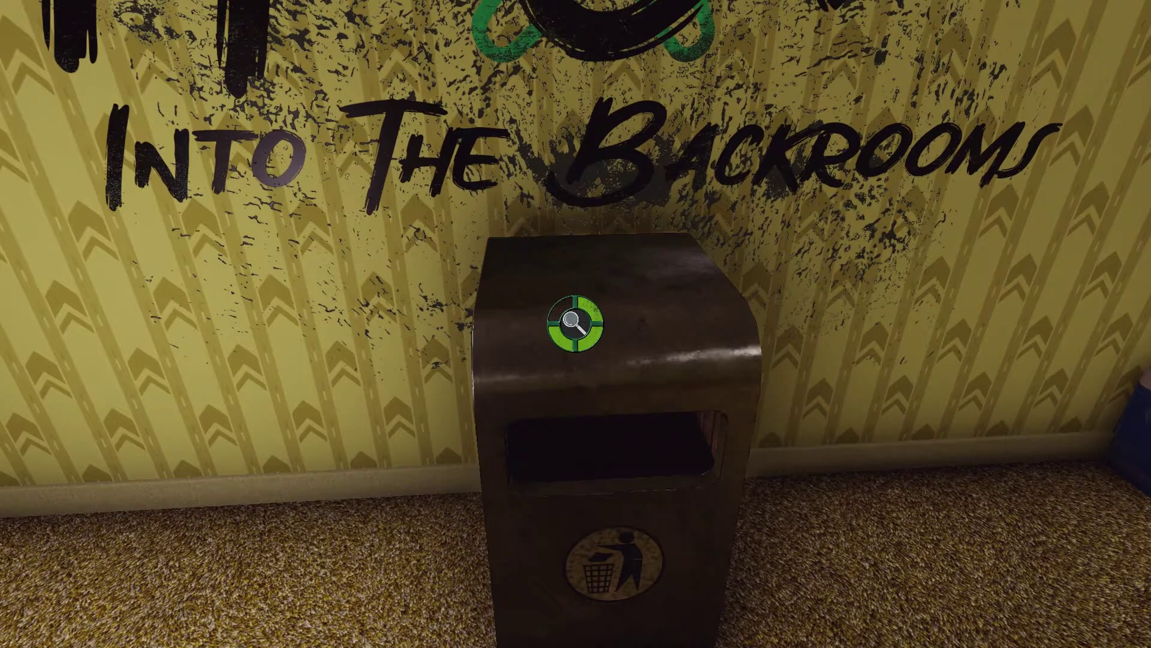
key("w")
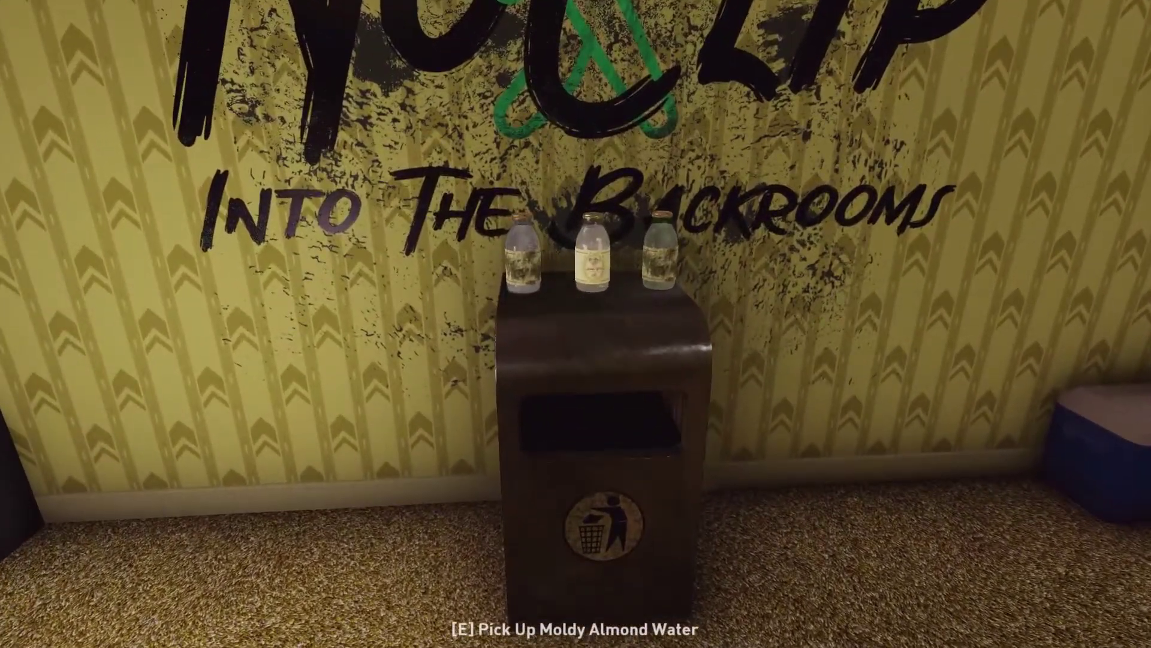
key("Escape")
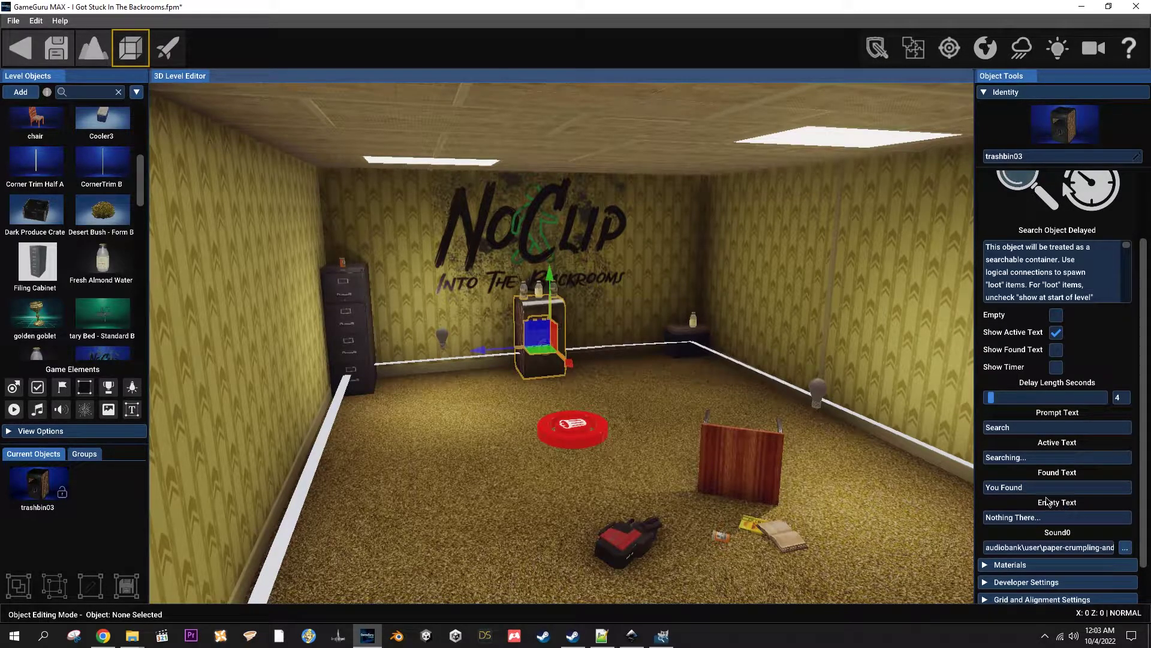
Step: Re-enable Show Active Text, change 'Searching...' to 'Hacking Terminal...', and start a test run
left_click(1056, 332)
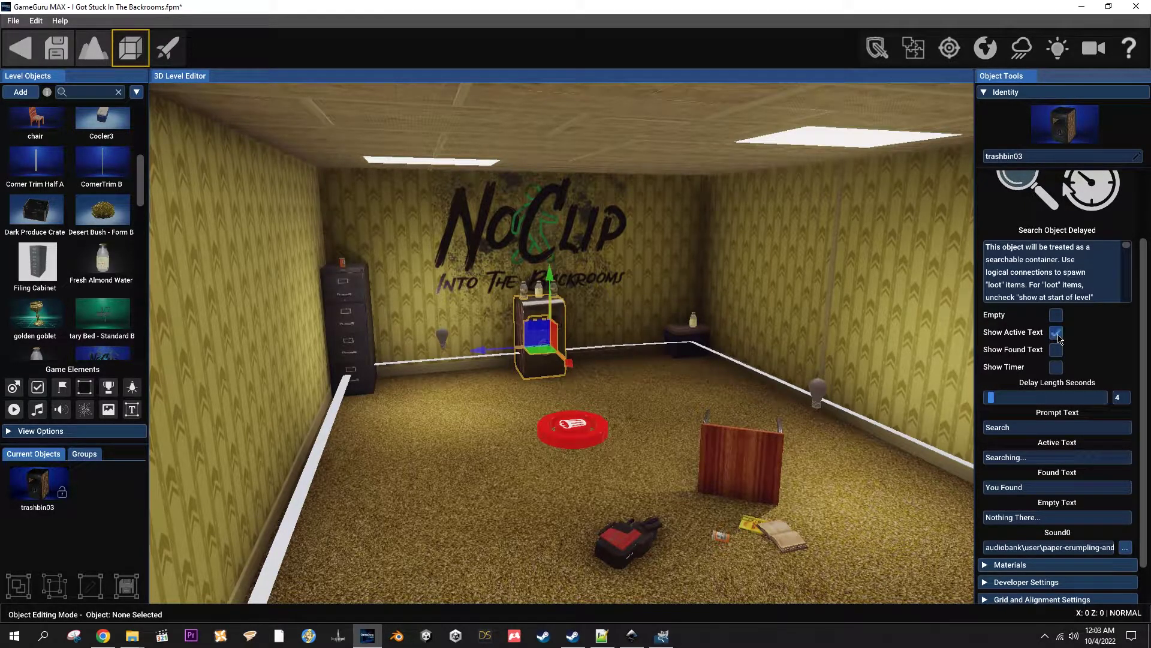
left_click(1056, 335)
left_click_drag(1038, 459, 971, 461)
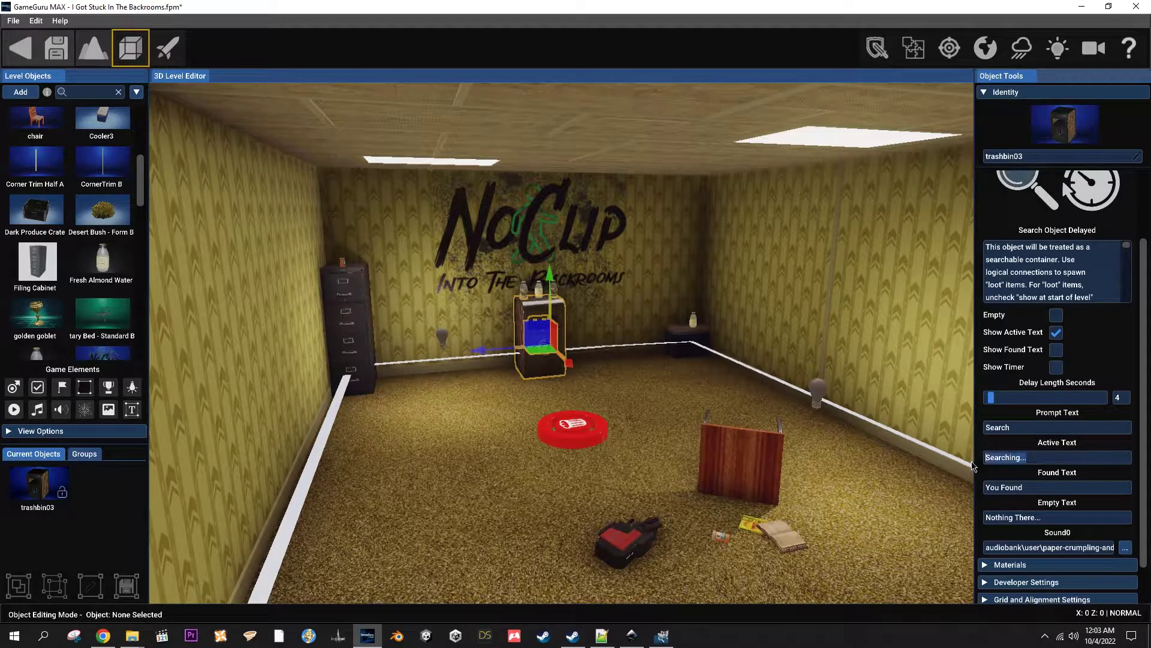
type("Hacking Terminal")
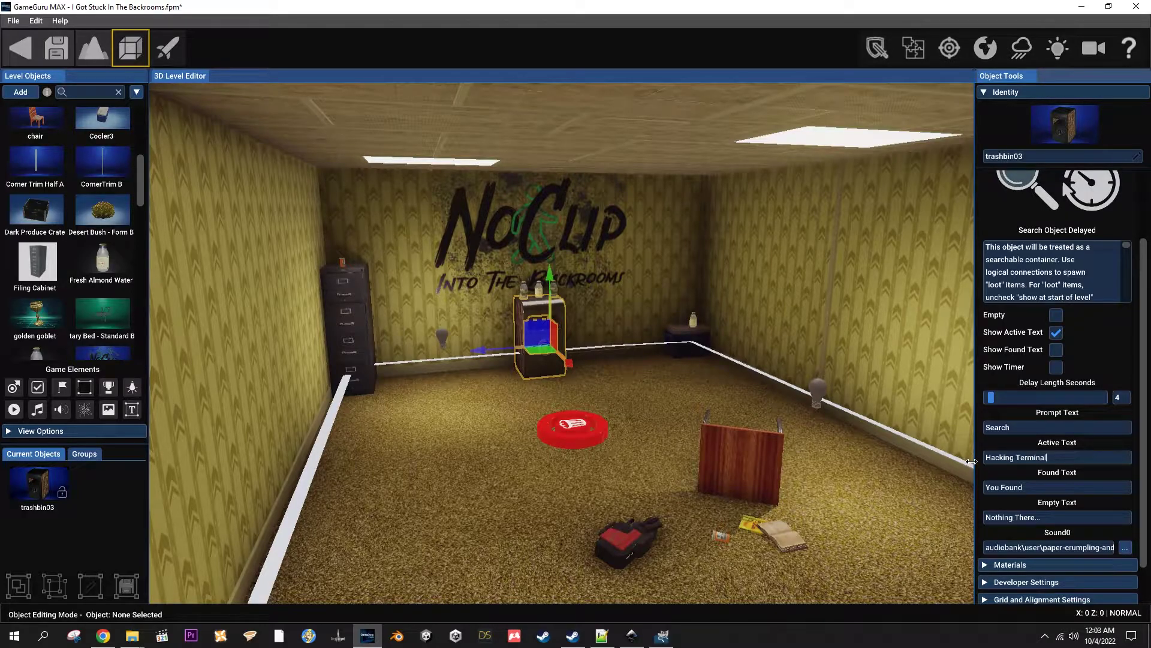
type("..")
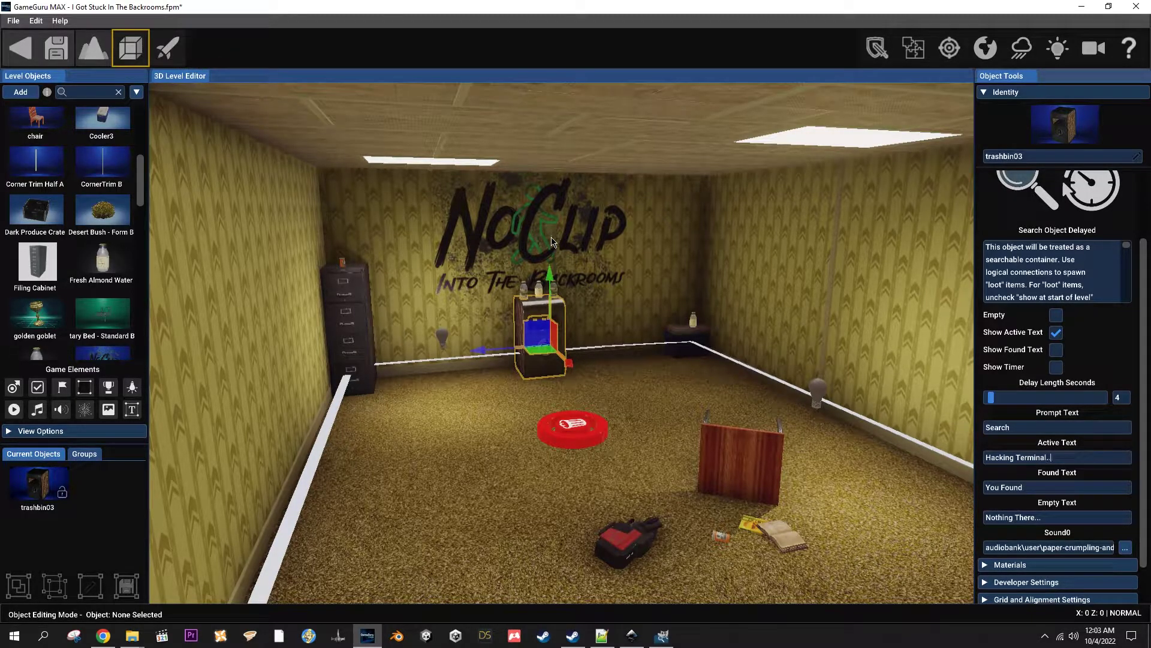
type(".")
left_click(168, 53)
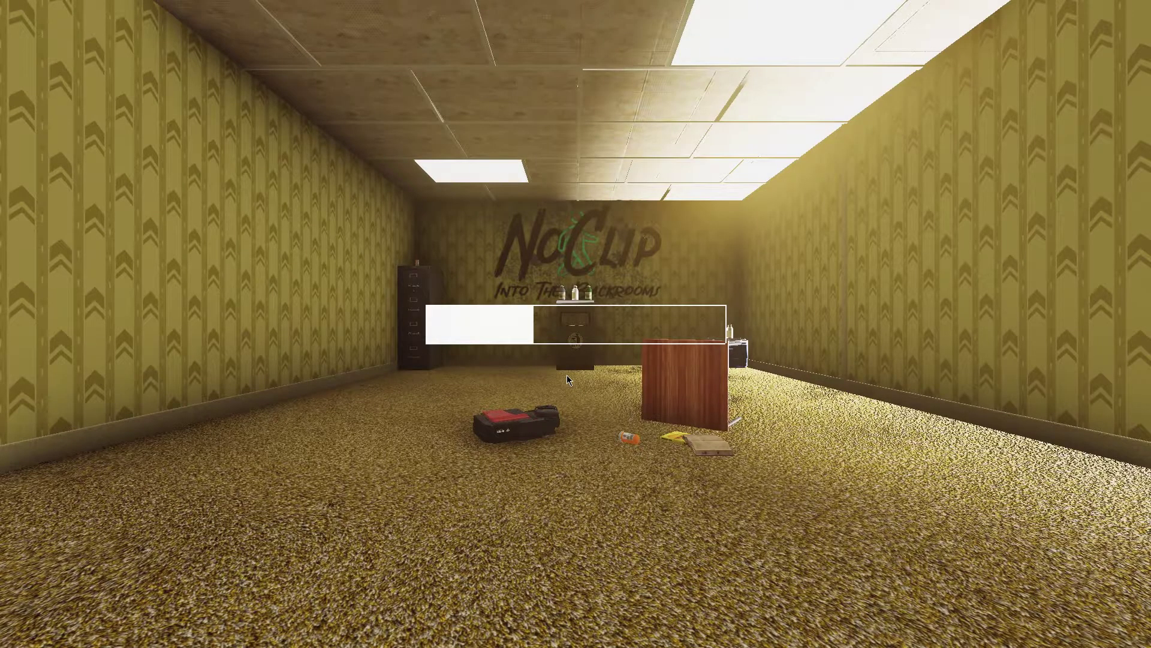
Step: Walk to the trash can and search it to watch the 'Hacking Terminal...' text
key("w")
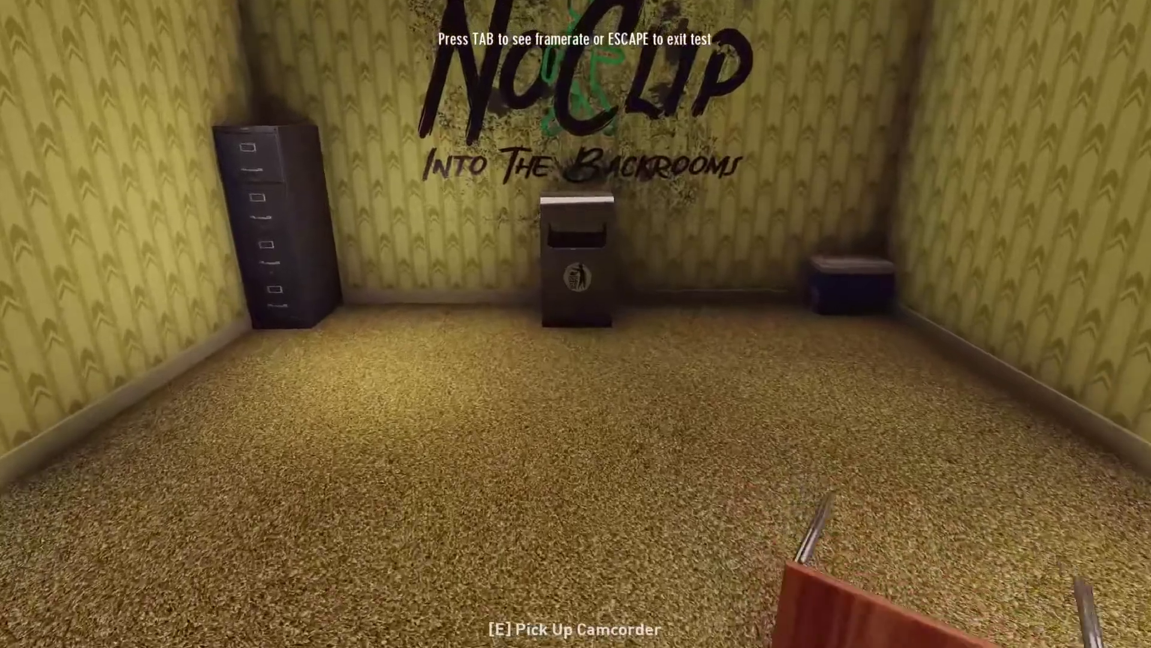
key("w")
key("s")
key("e")
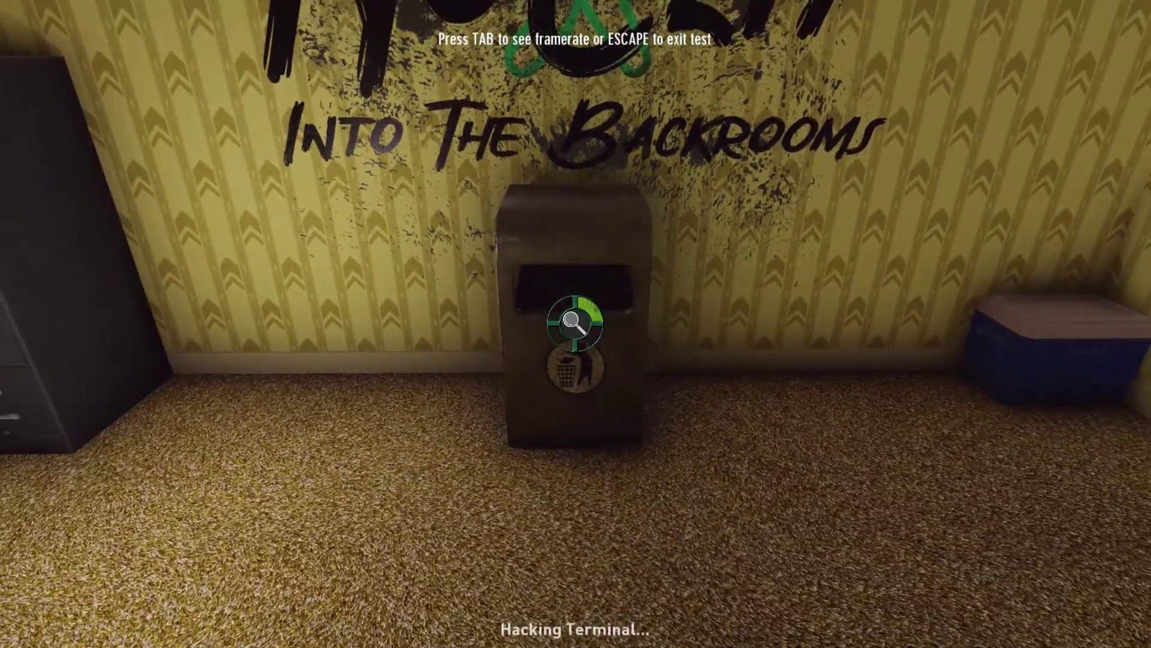
key("w")
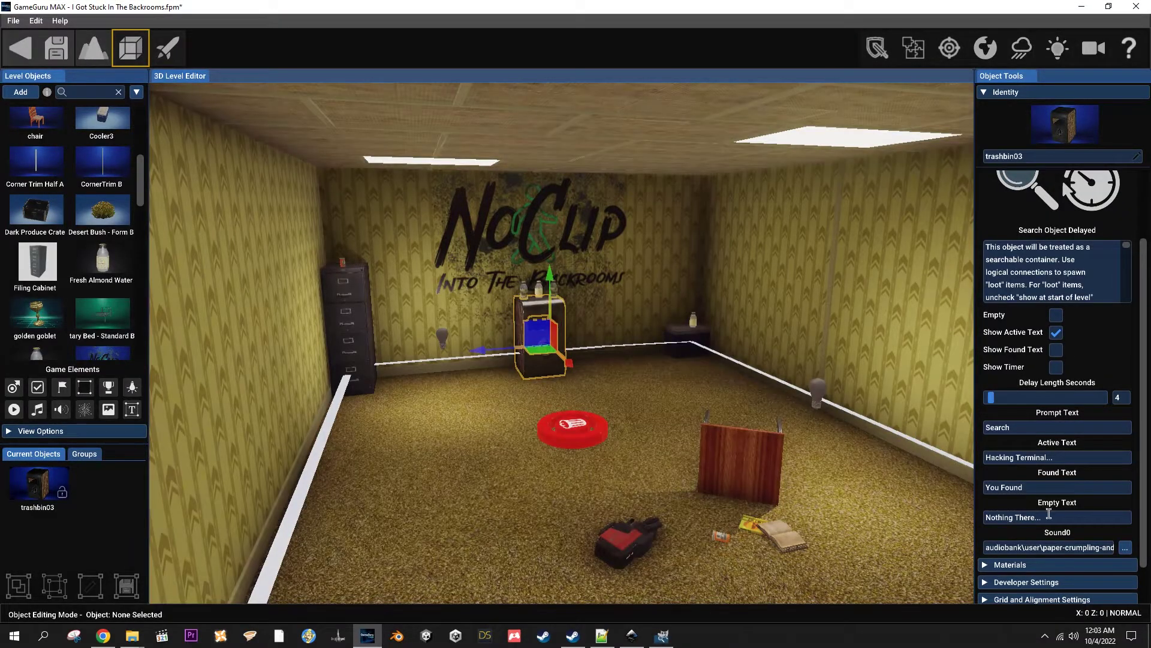
Step: Blank the bin's 'Nothing There...' empty text, swap active text for the search timer, then test-run
key("BackSpace")
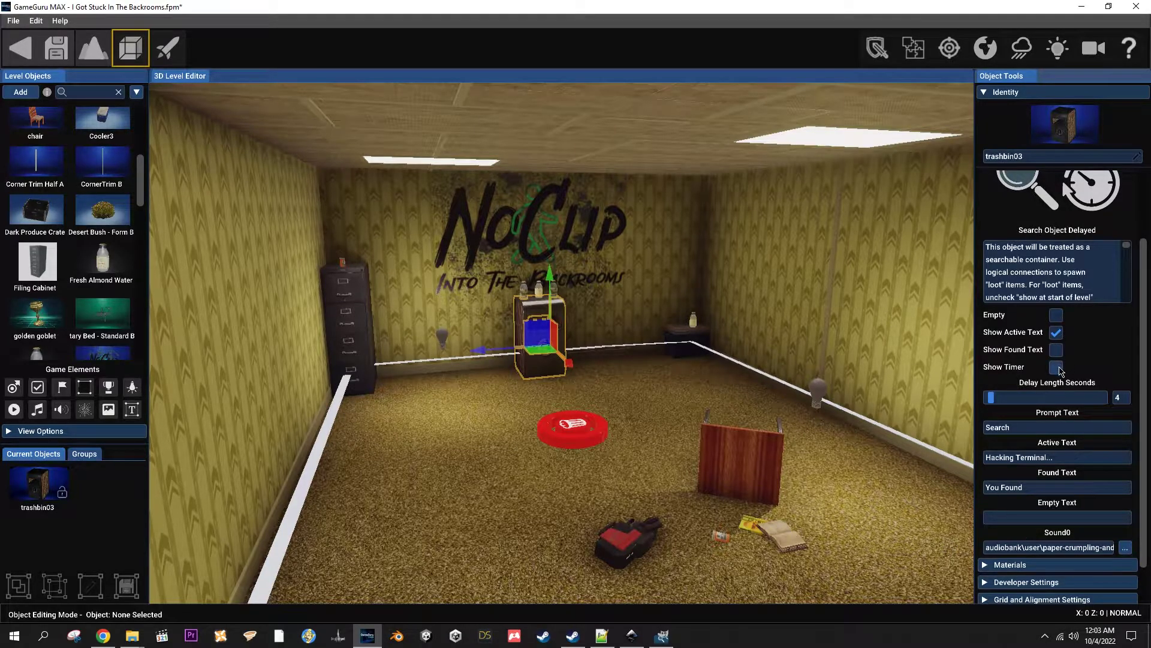
left_click(1056, 333)
left_click(1056, 367)
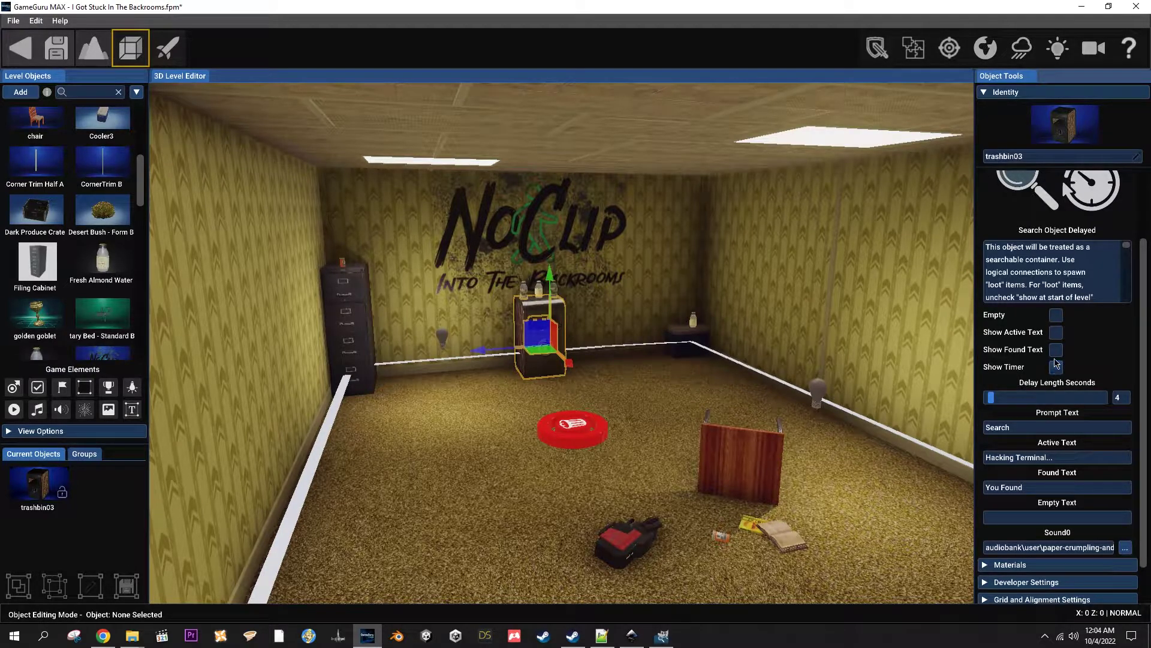
left_click(174, 52)
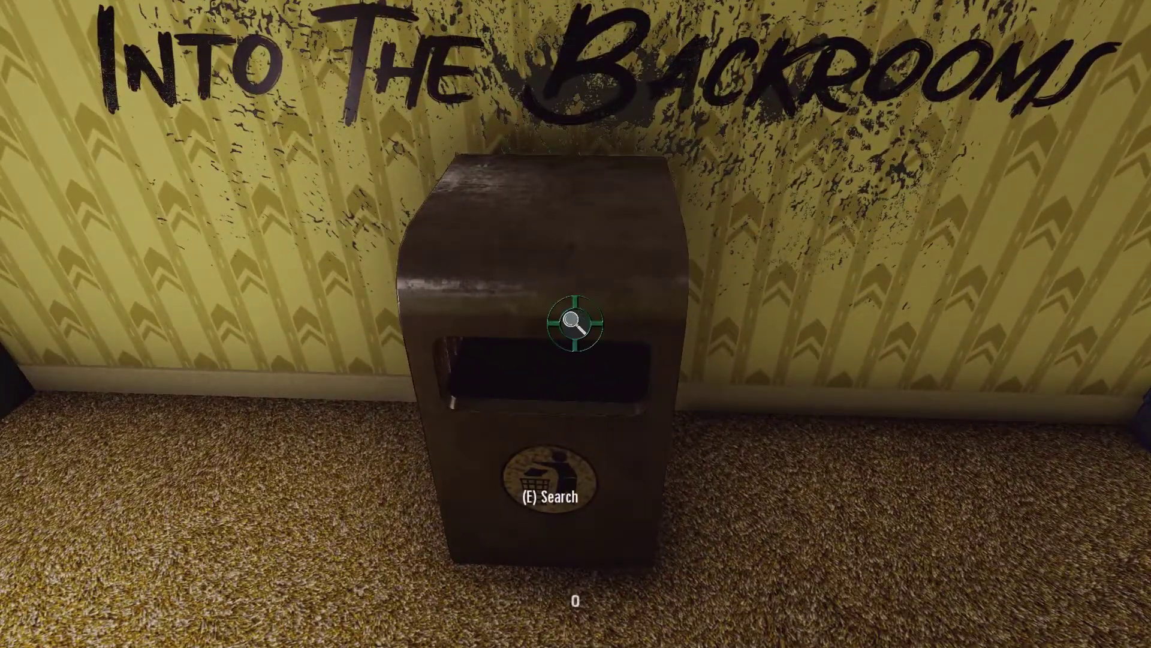
Step: Search the trash can with E until almond water bottles spawn, then exit test play
key("e")
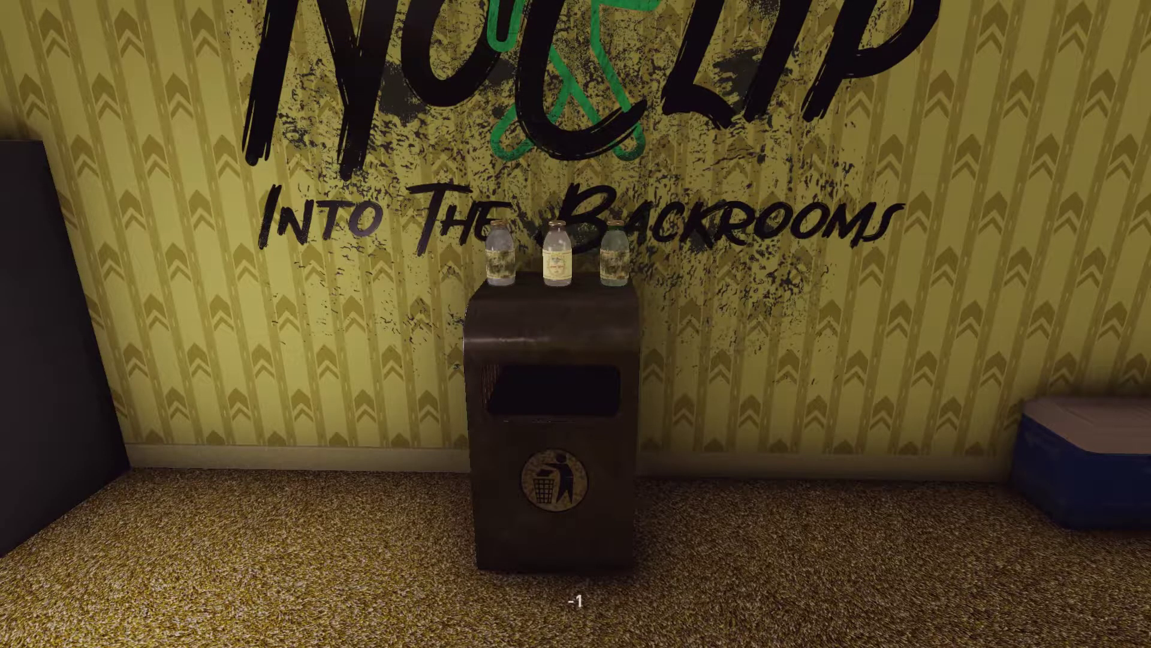
key("Escape")
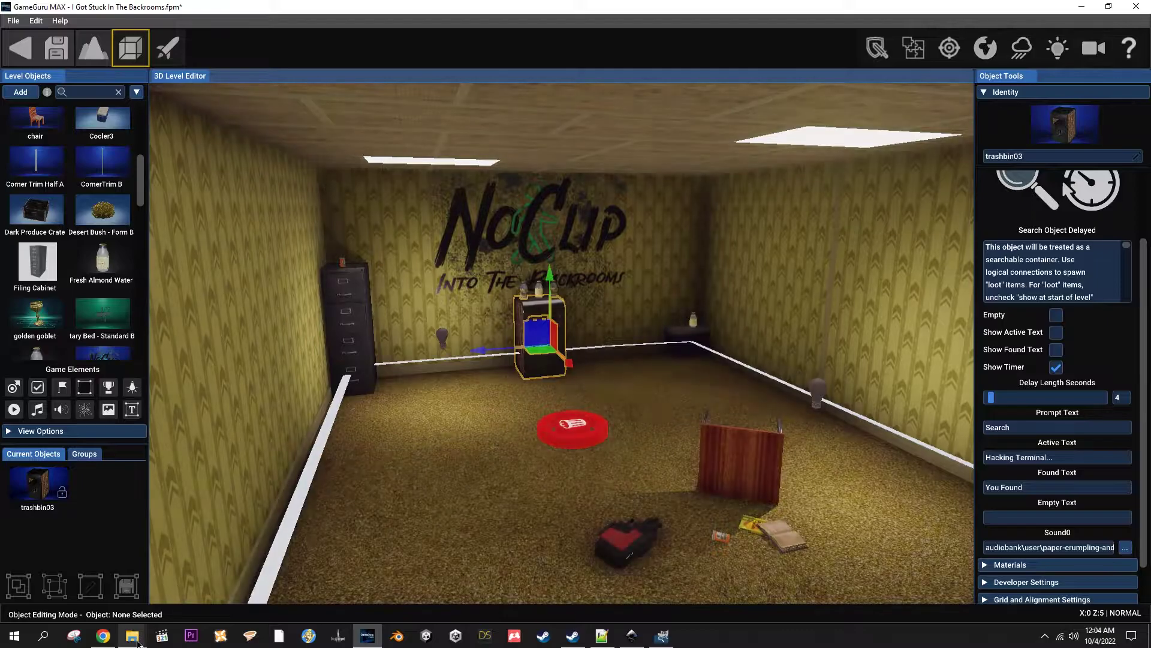
mouse_move(137, 642)
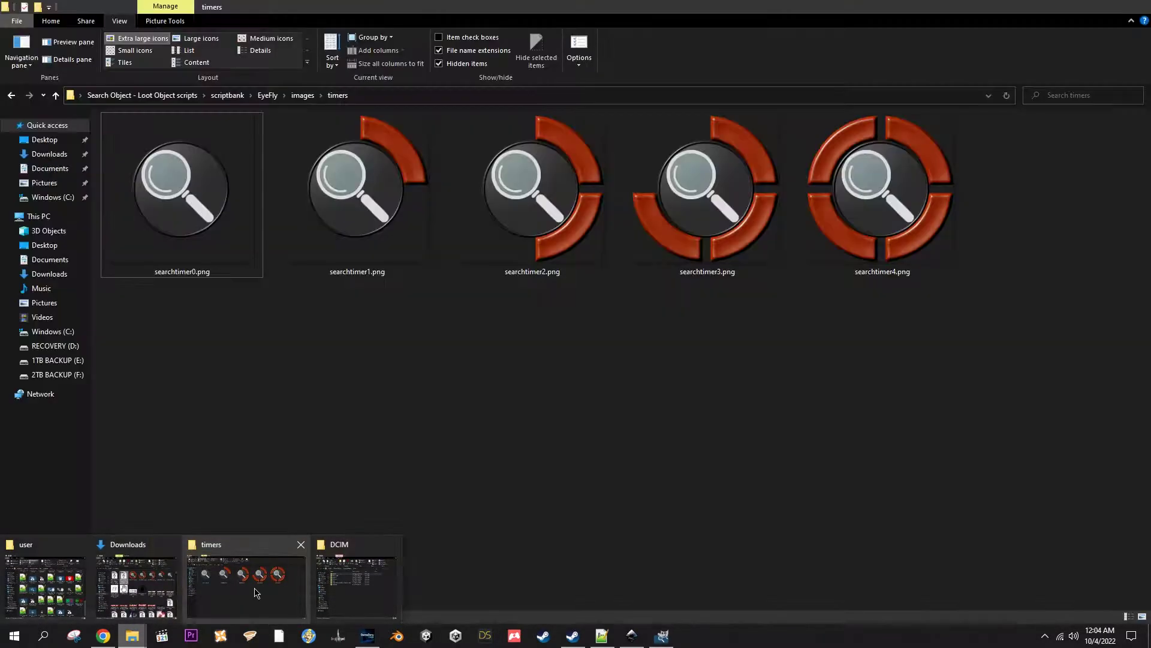
left_click(256, 592)
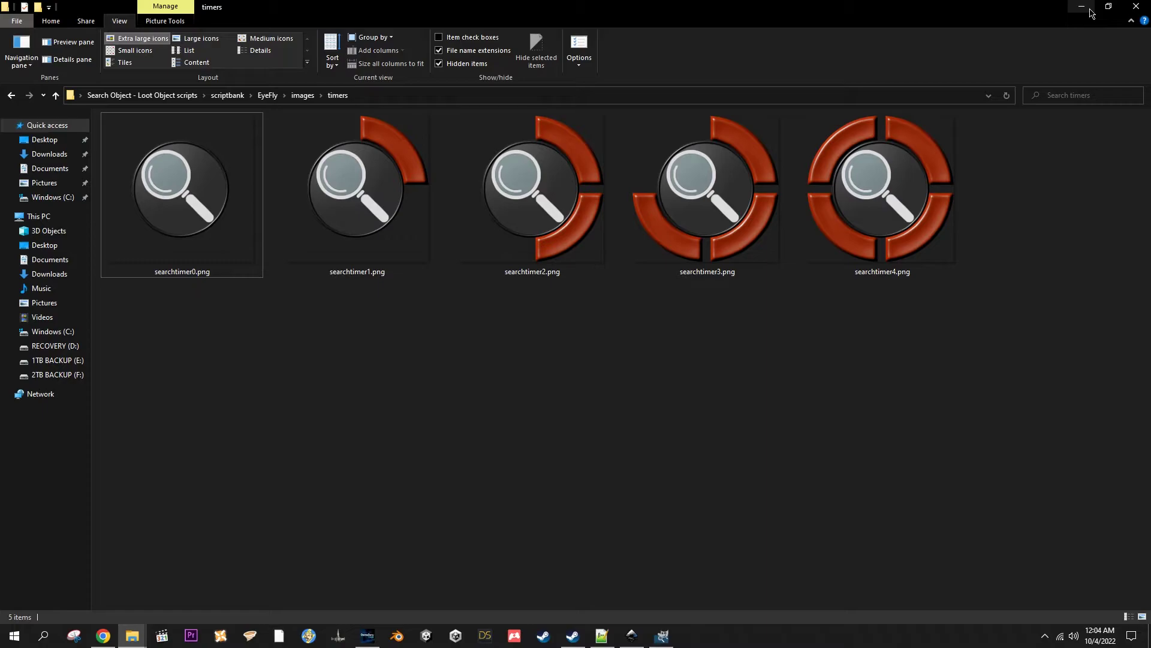
left_click(367, 636)
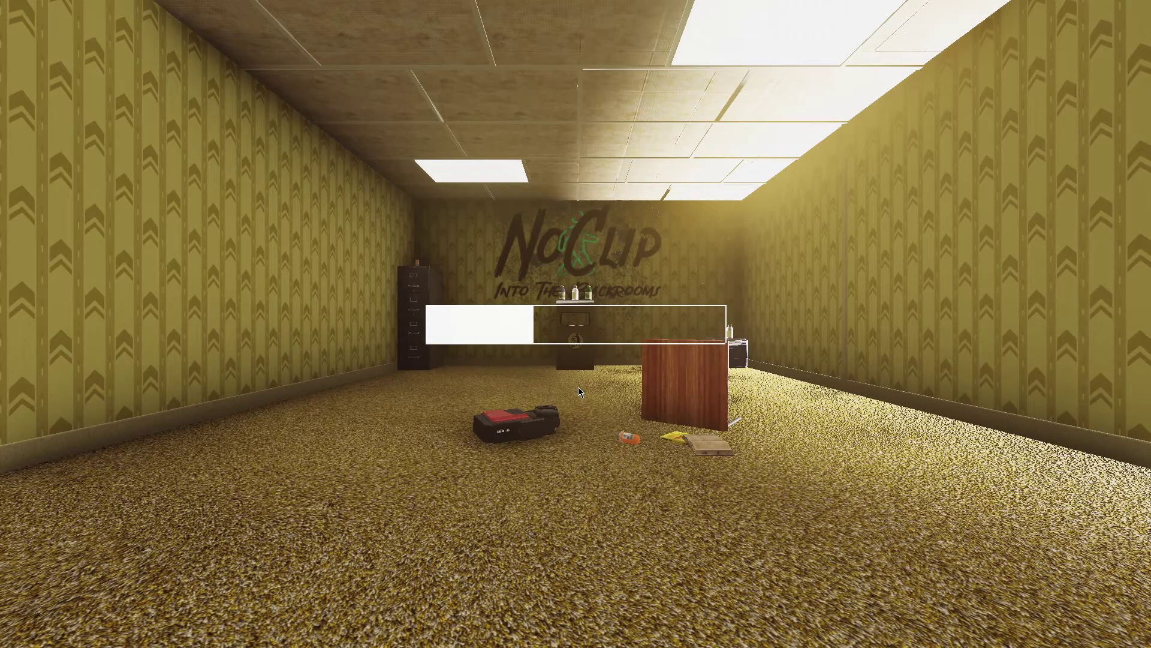
key("w")
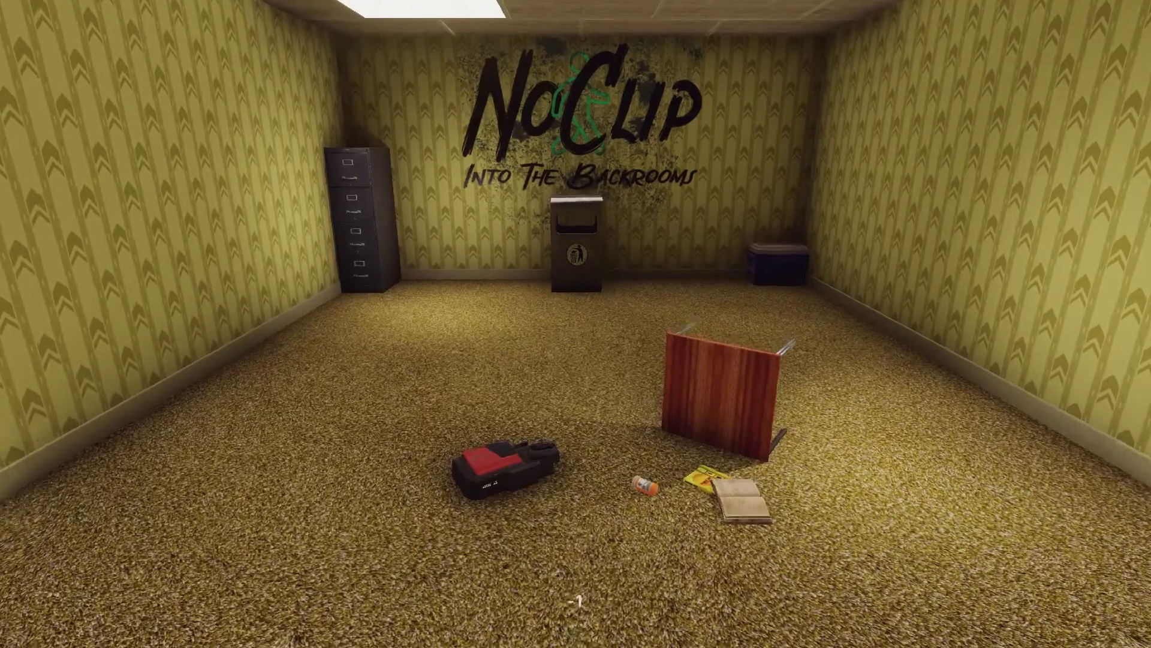
key("w")
key("e")
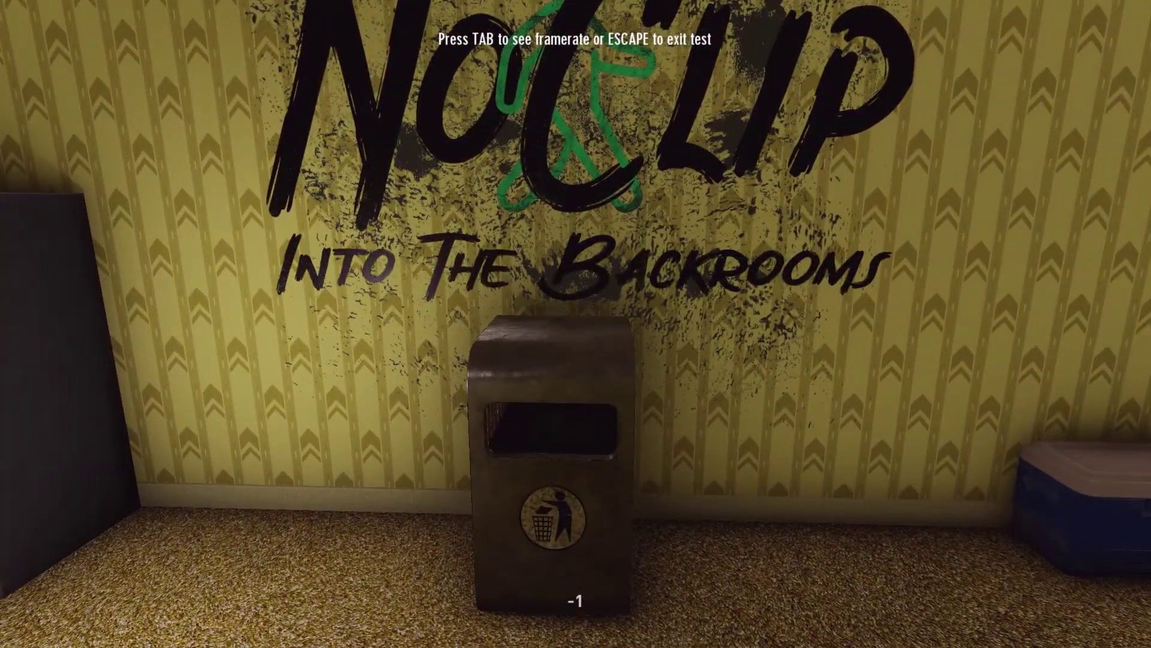
key("w")
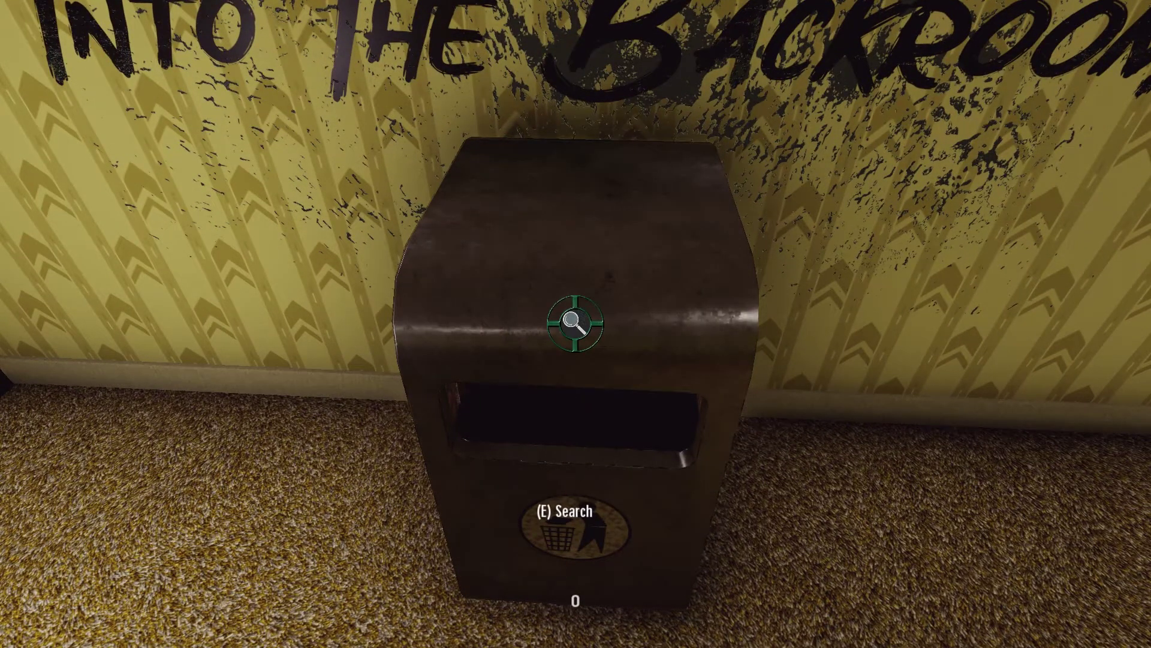
key("e")
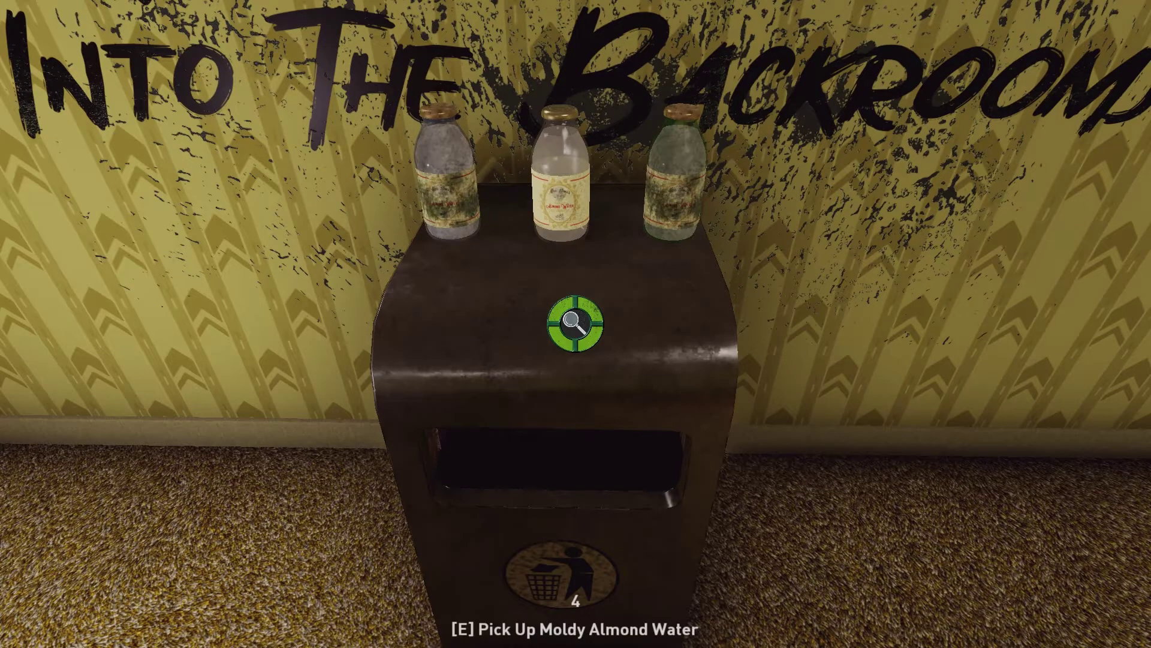
key("Escape")
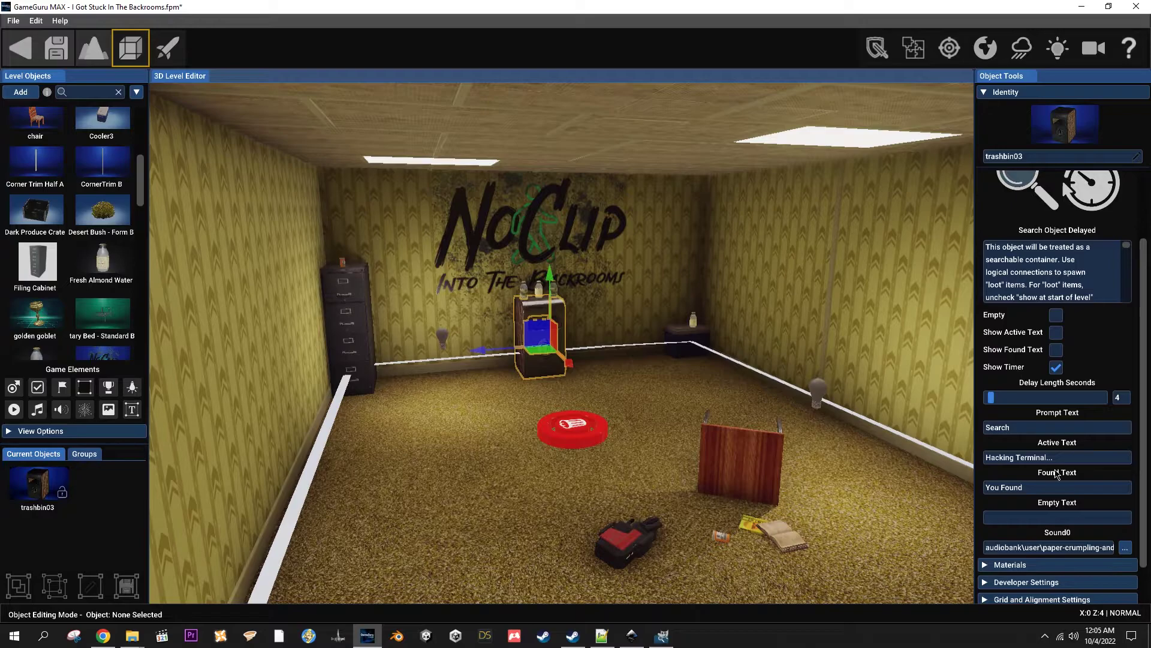
Step: Uncheck Show Timer in the trash bin's Behavior settings, keeping the 4-second delay
scroll(1099, 500, "down", 1)
scroll(1099, 500, "up", 3)
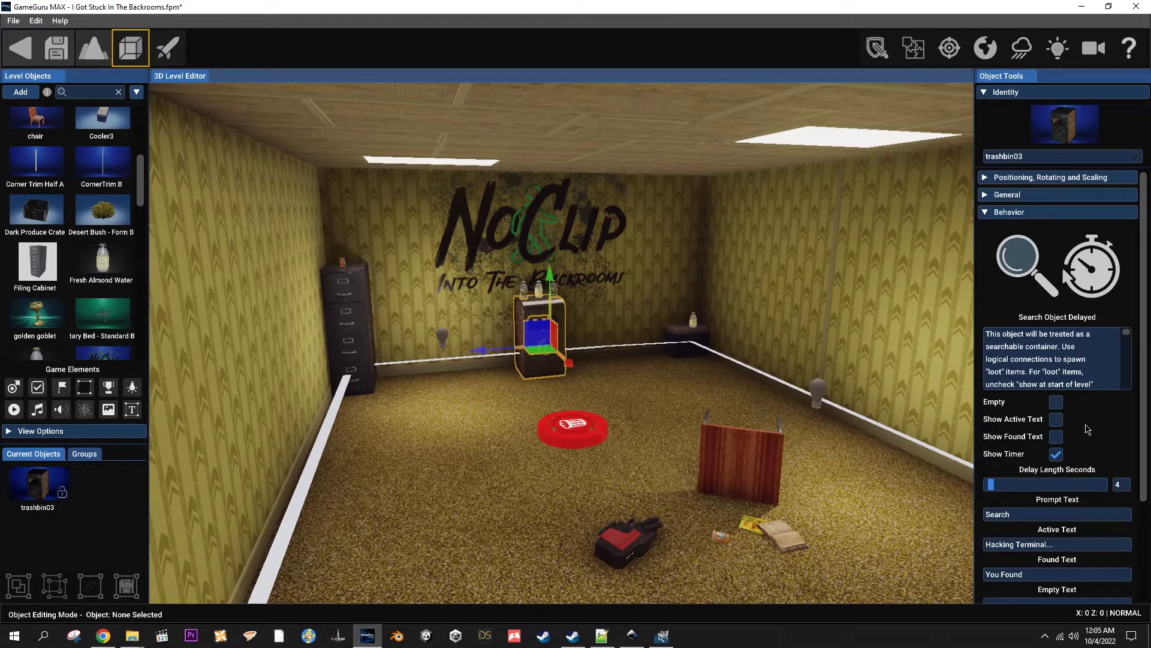
left_click(1056, 454)
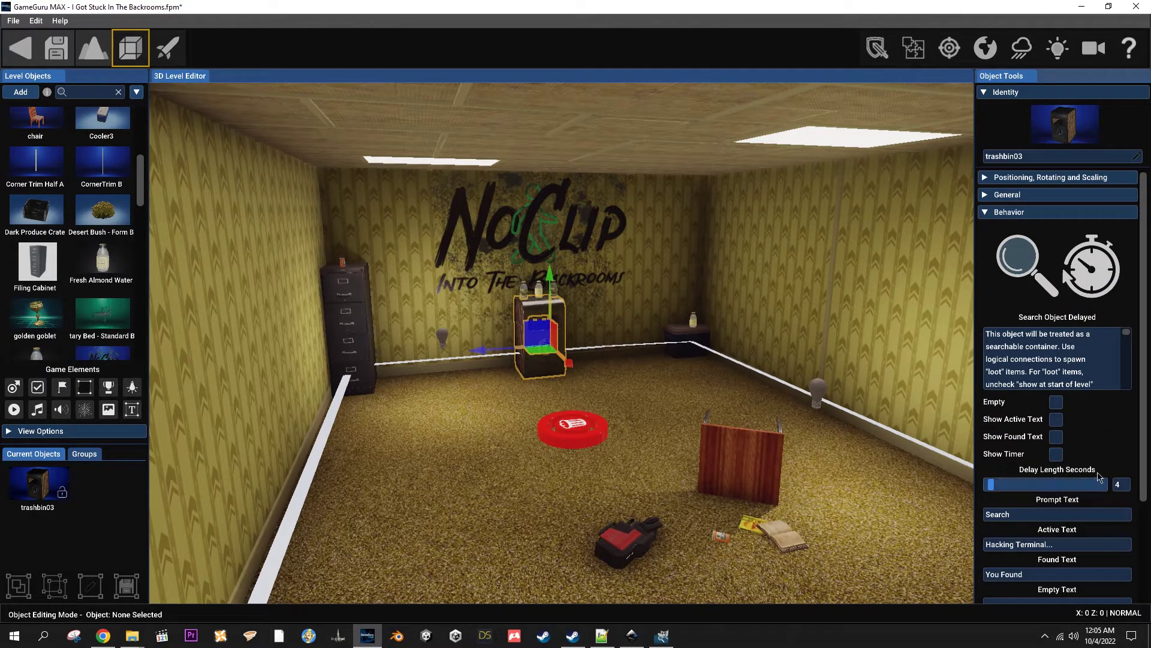
scroll(1079, 517, "down", 1)
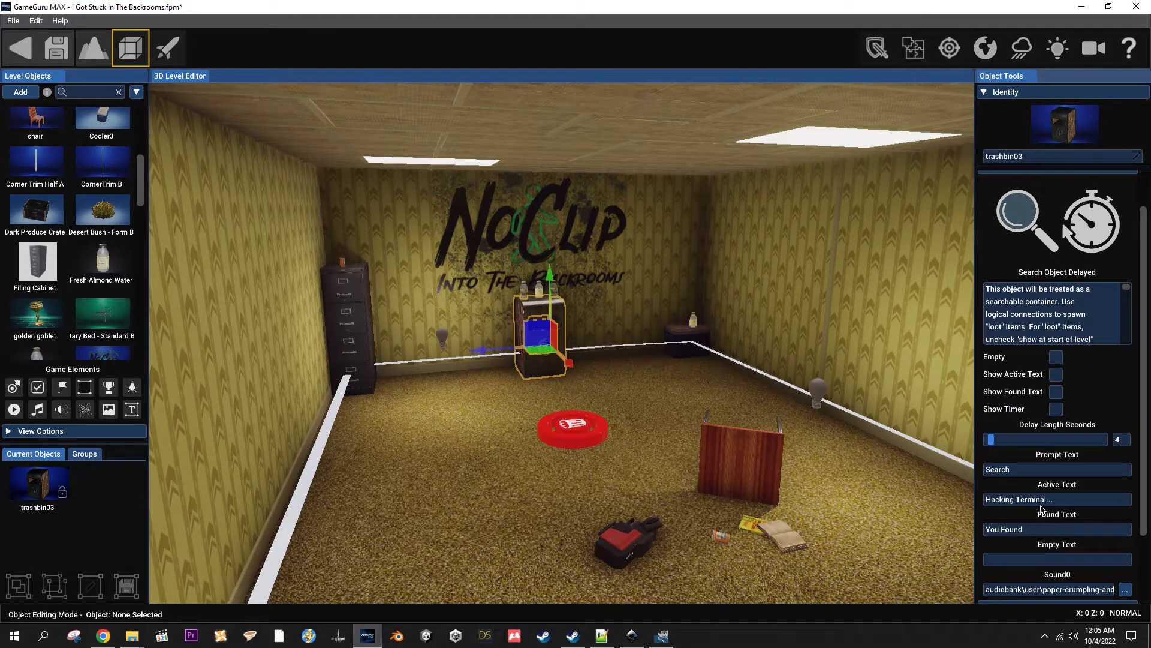
scroll(1042, 509, "down", 2)
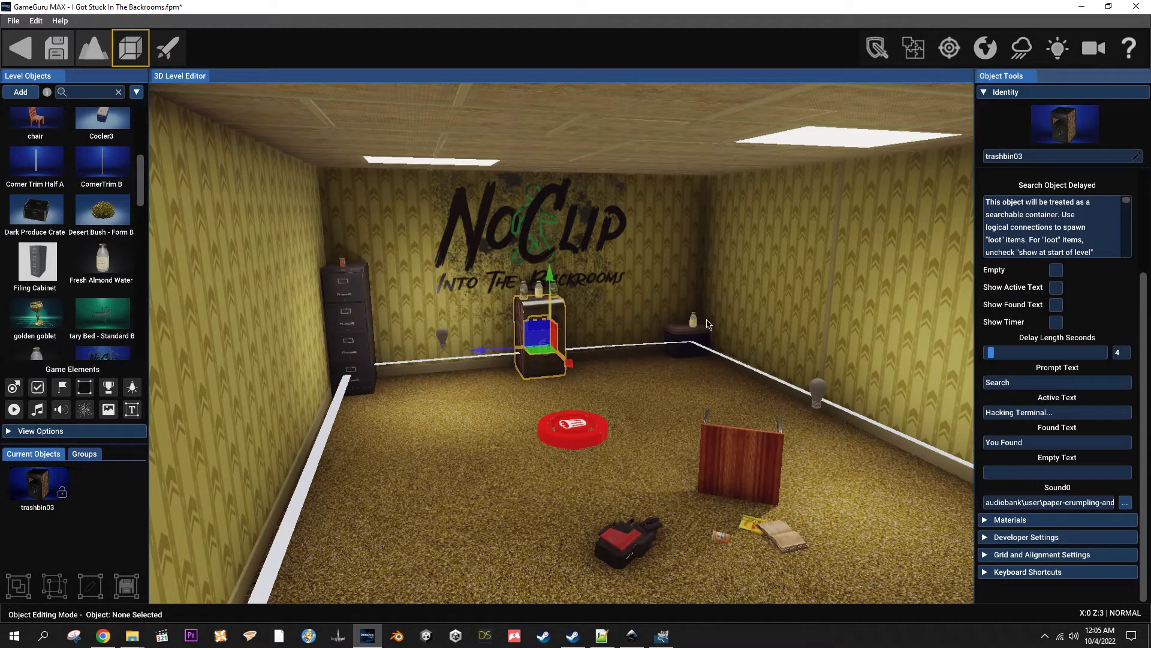